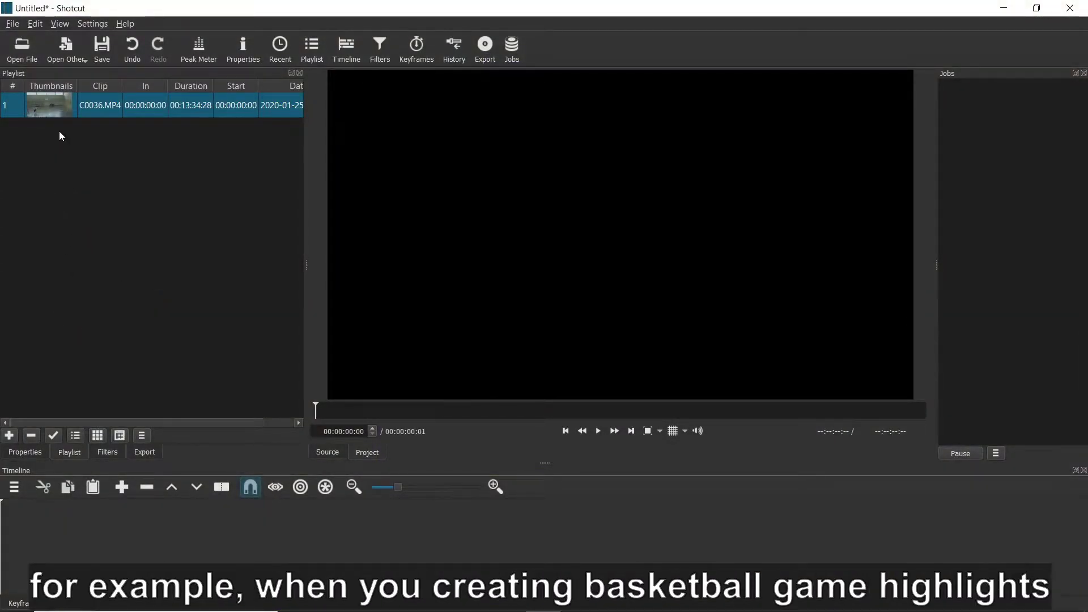
Place C0036.MP4 from the playlist at the start of the timeline and add a second video track, V2.
{"action": "left_click_drag", "start_coordinate": [60, 109], "coordinate": [130, 549]}
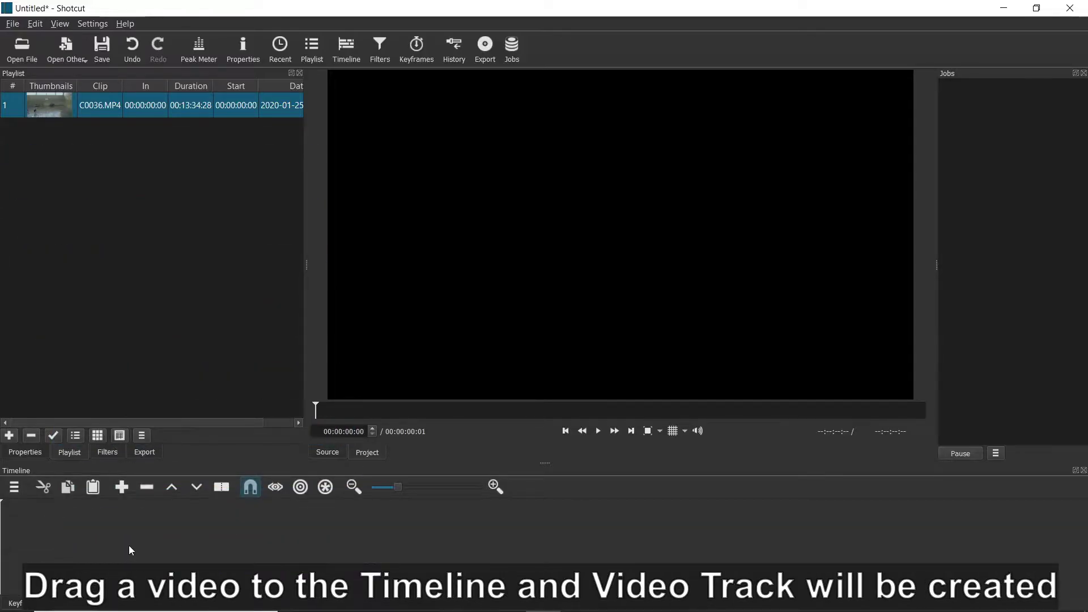
{"action": "right_click", "coordinate": [48, 532]}
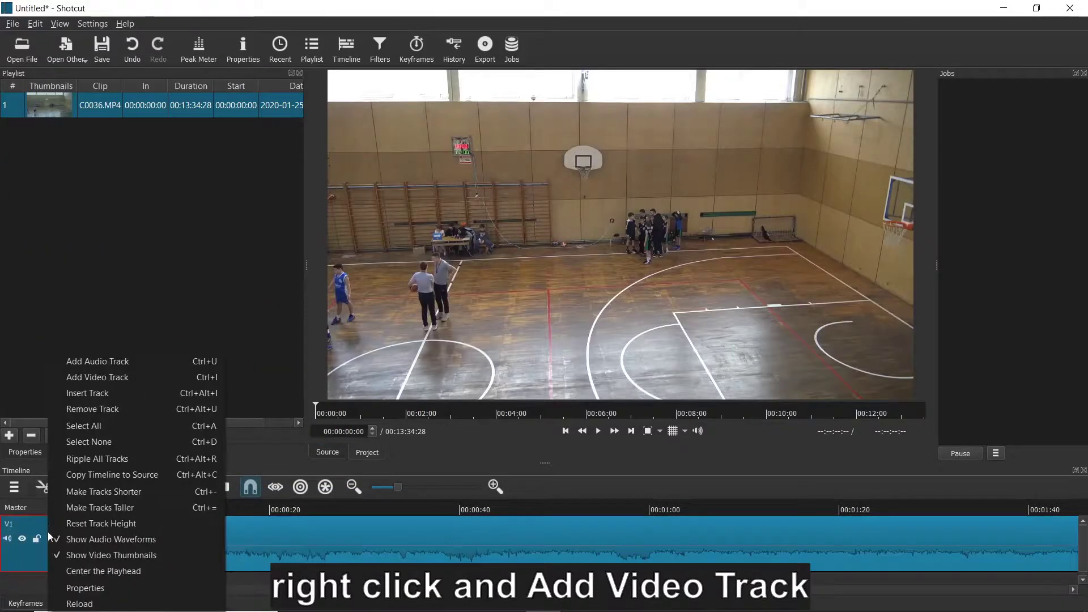
{"action": "left_click", "coordinate": [86, 380]}
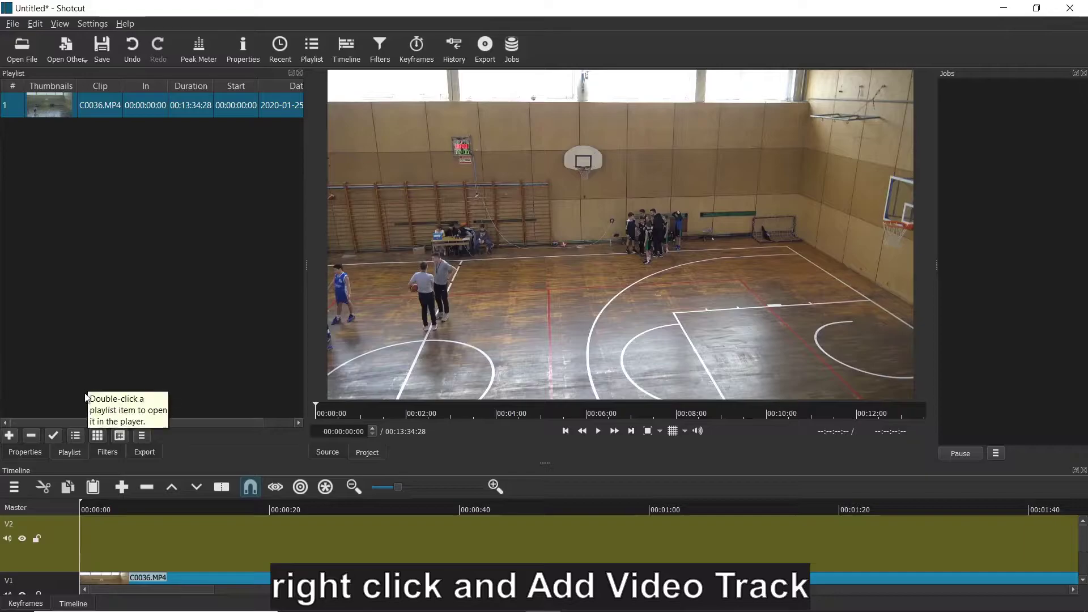
Place the same C0036.MP4 clip at the start of track V2, aligned with the clip on V1.
{"action": "right_click", "coordinate": [53, 541]}
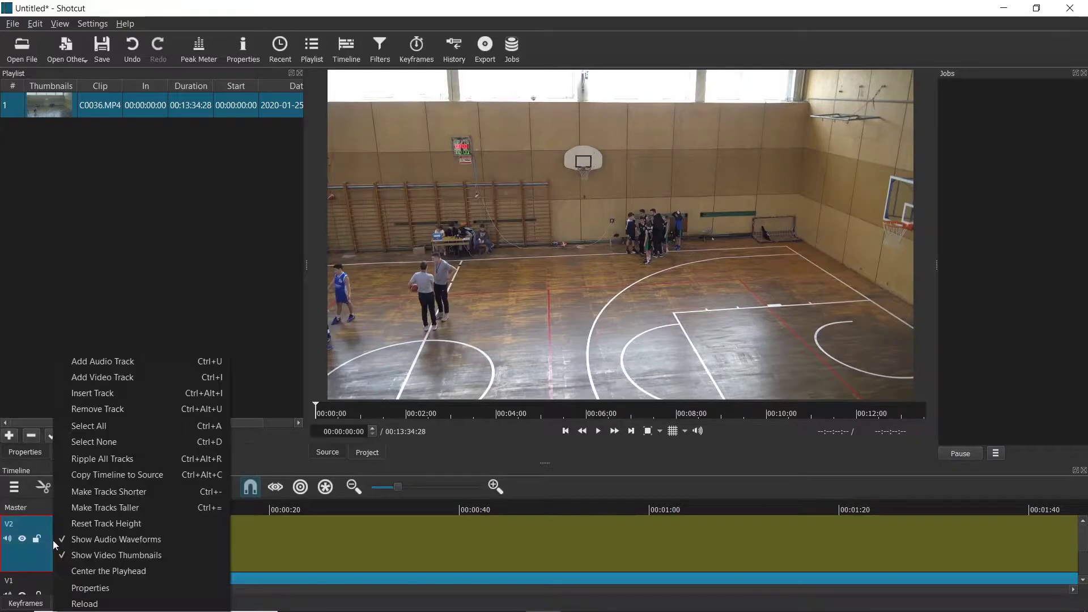
{"action": "left_click", "coordinate": [391, 548]}
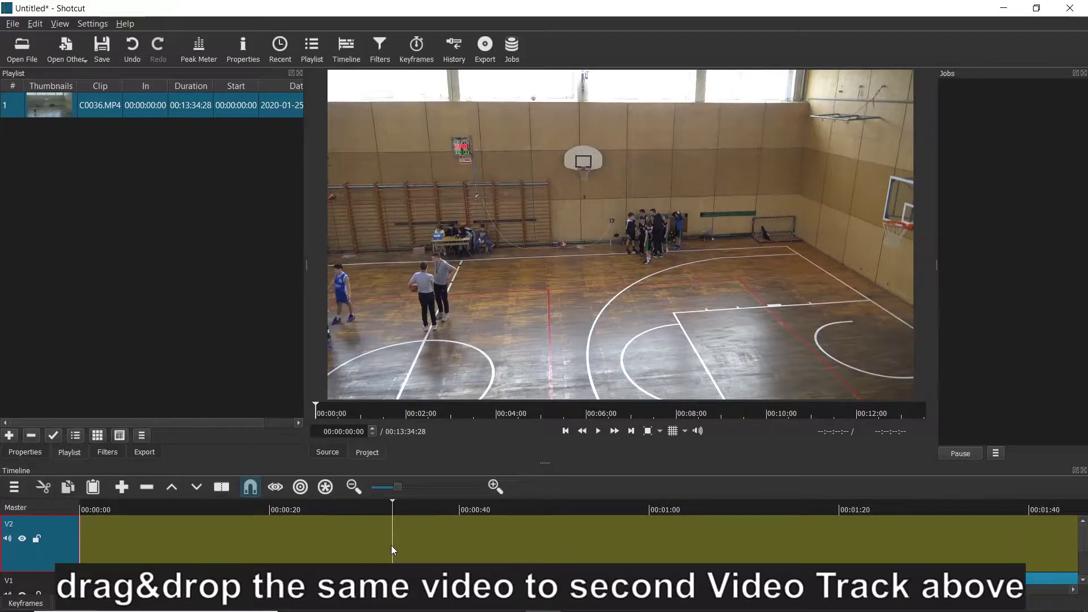
{"action": "left_click_drag", "start_coordinate": [57, 105], "coordinate": [83, 514]}
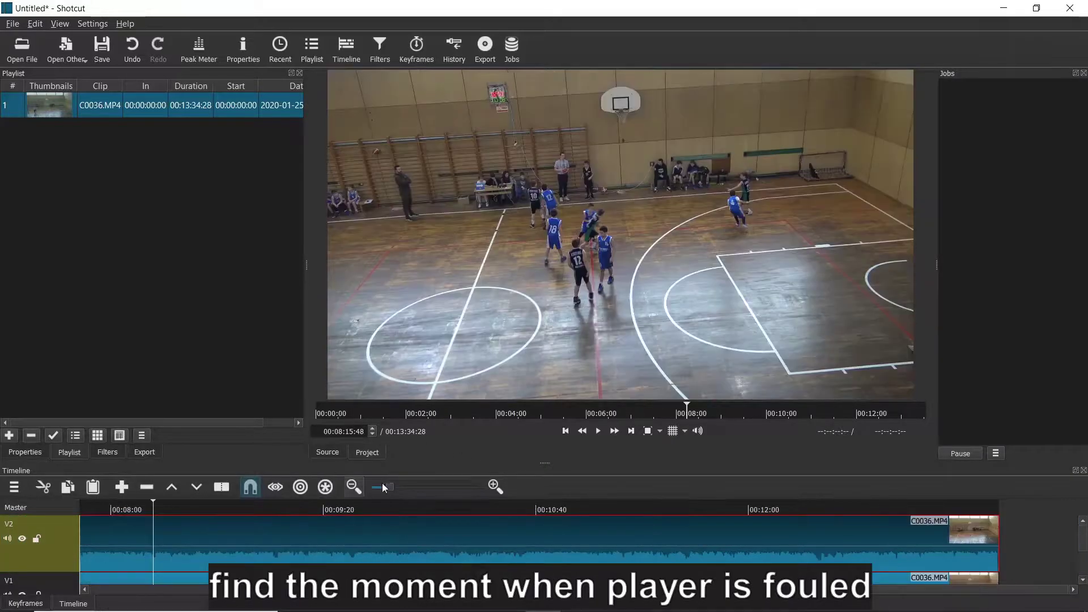
Play to the moment the player is fouled and split the clips on both V2 and V1 at 00:08:23:31.
{"action": "left_click", "coordinate": [598, 431]}
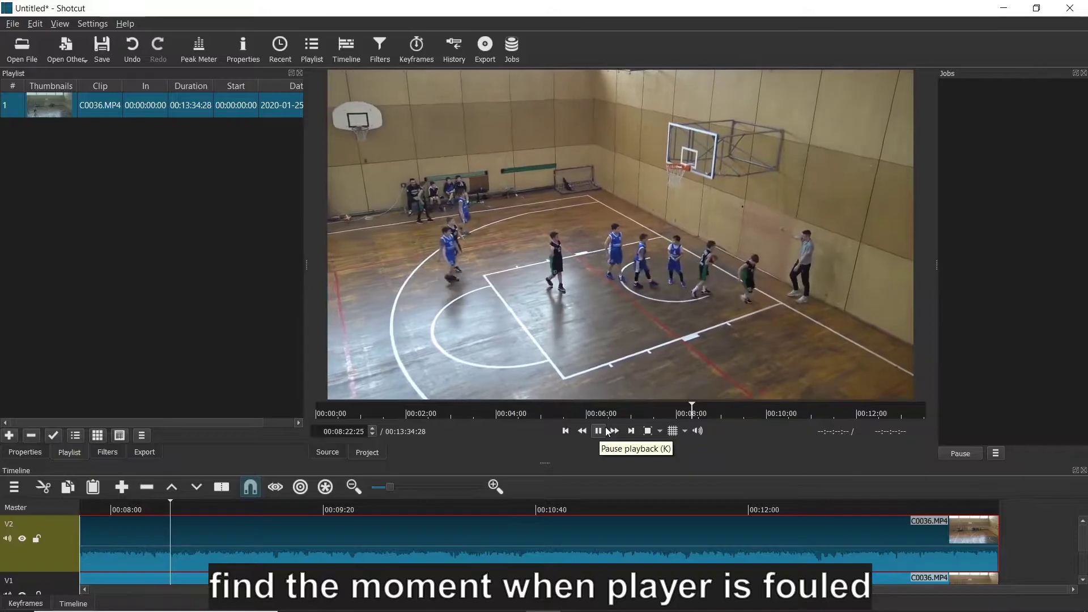
{"action": "left_click", "coordinate": [599, 431]}
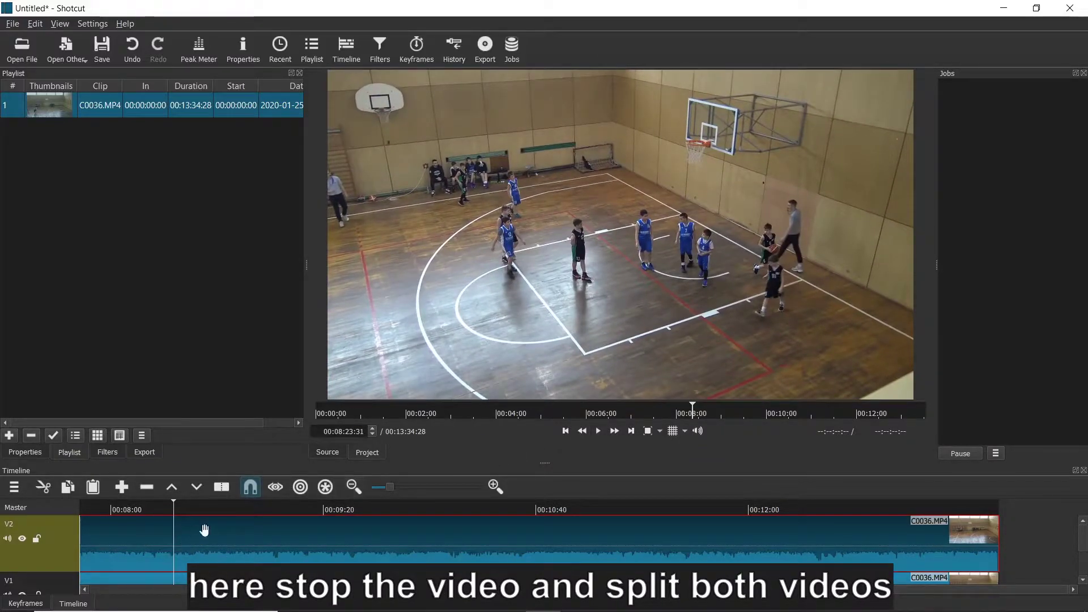
{"action": "left_click_drag", "start_coordinate": [542, 463], "coordinate": [549, 376]}
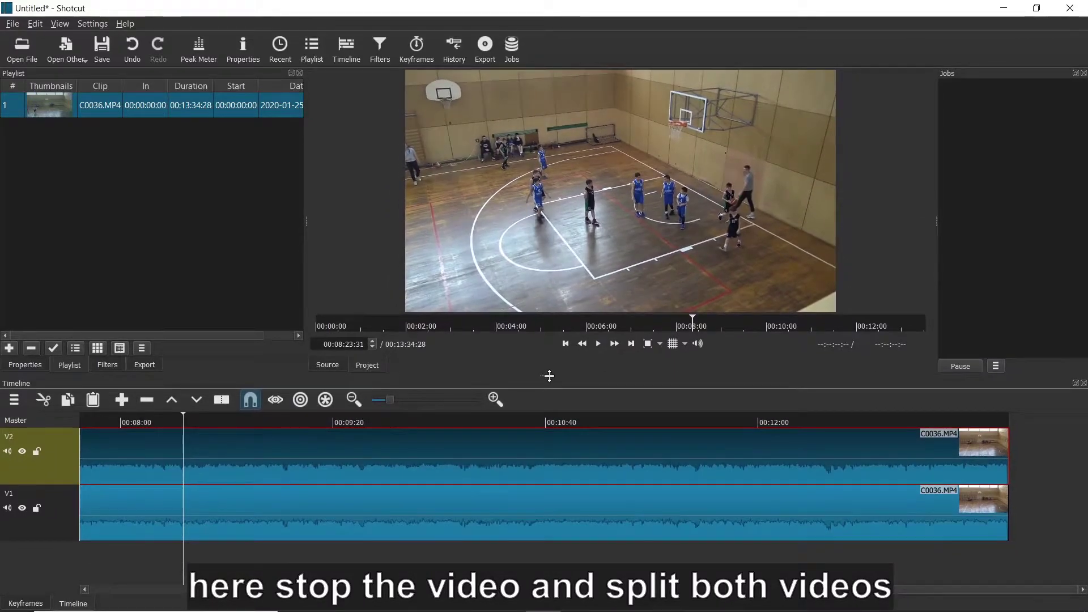
{"action": "left_click", "coordinate": [221, 399]}
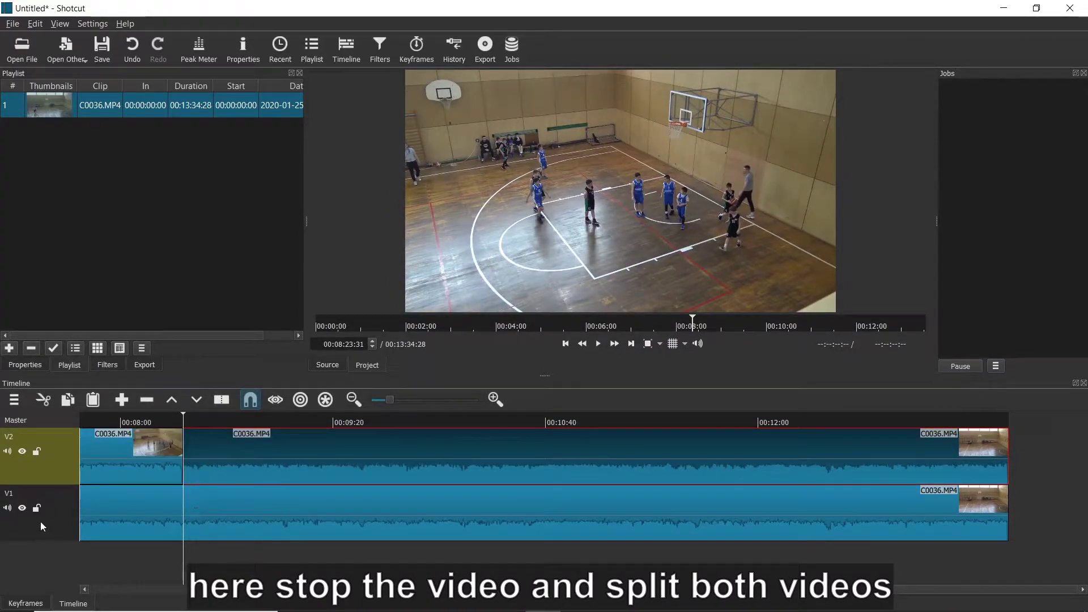
{"action": "left_click", "coordinate": [43, 524]}
{"action": "left_click", "coordinate": [222, 399]}
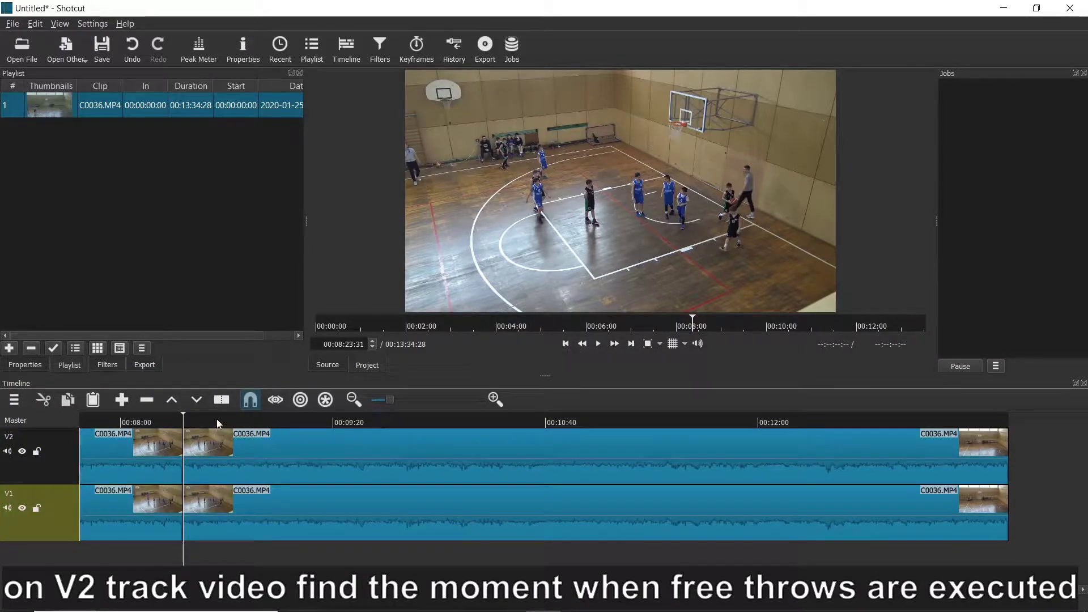
Split the V2 clip at 00:08:43:37 and 00:08:49:06, isolating the first free throw.
{"action": "left_click", "coordinate": [207, 422]}
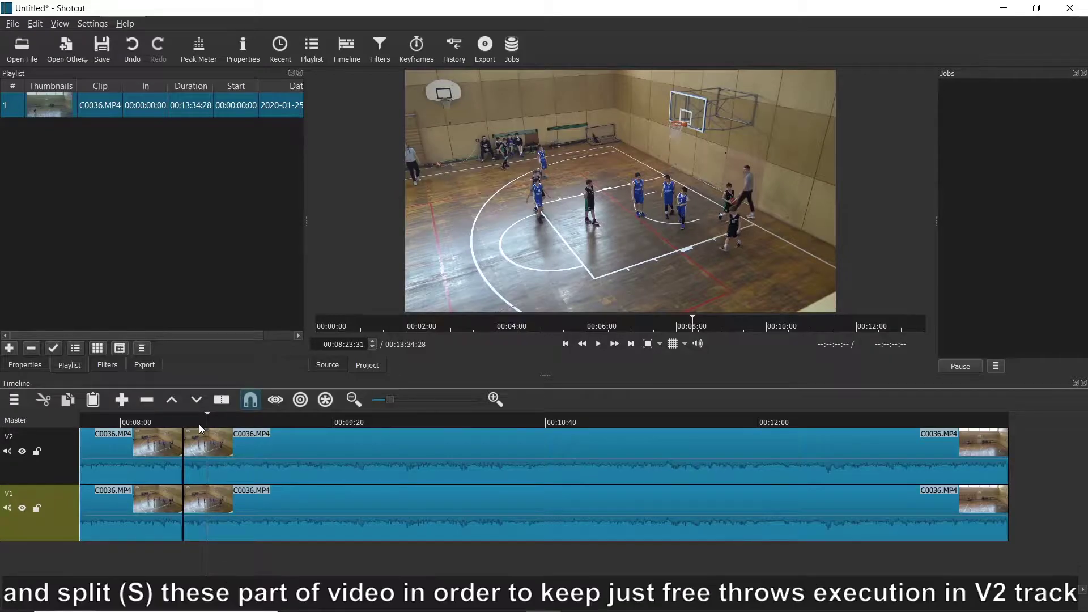
{"action": "left_click", "coordinate": [592, 348]}
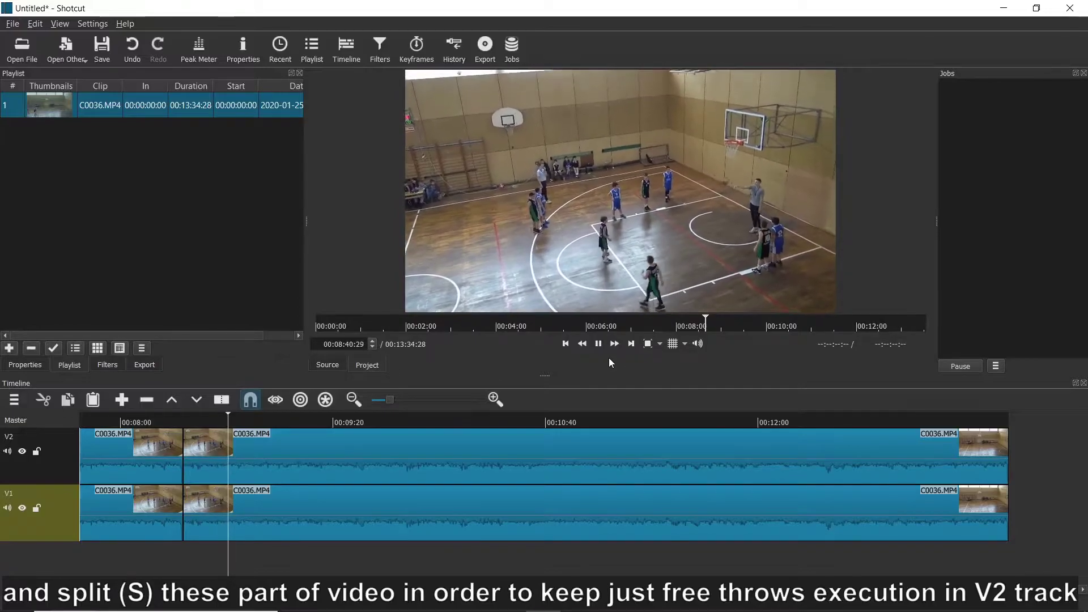
{"action": "left_click", "coordinate": [237, 417]}
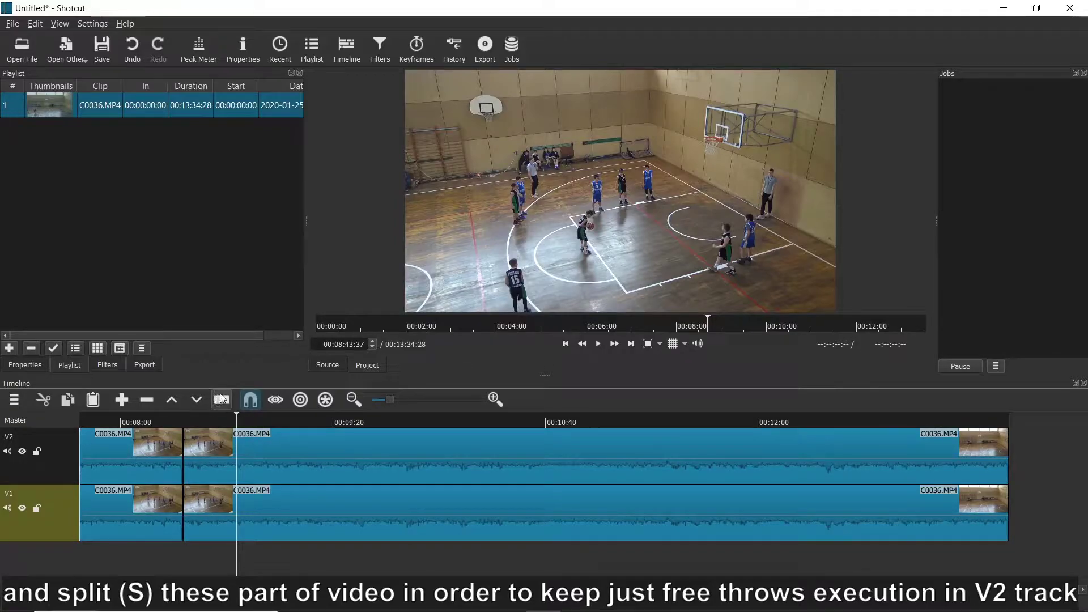
{"action": "left_click", "coordinate": [212, 450]}
{"action": "left_click", "coordinate": [223, 400]}
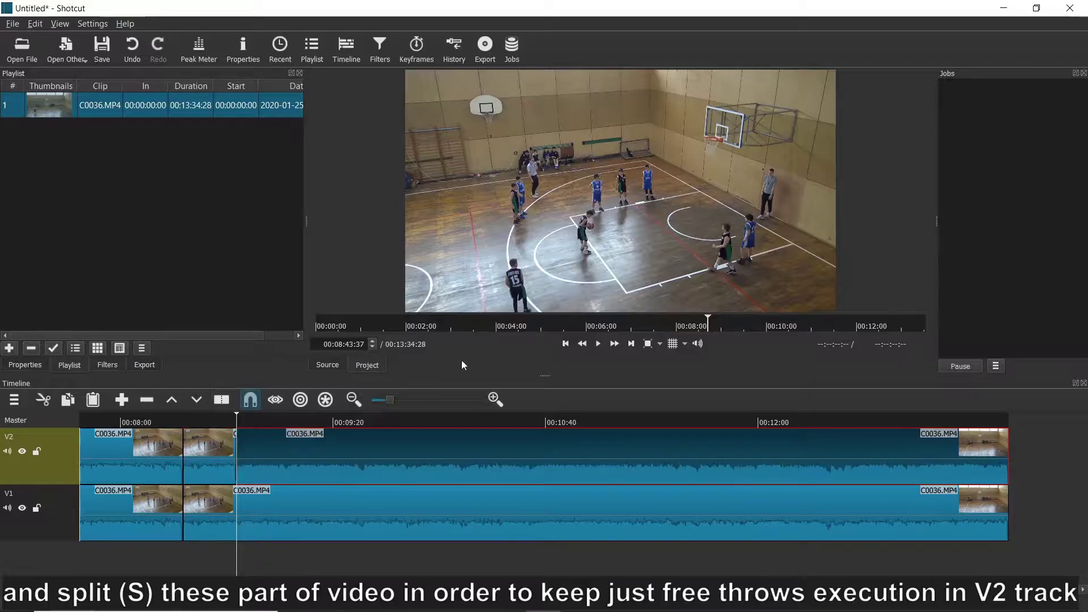
{"action": "left_click", "coordinate": [595, 344]}
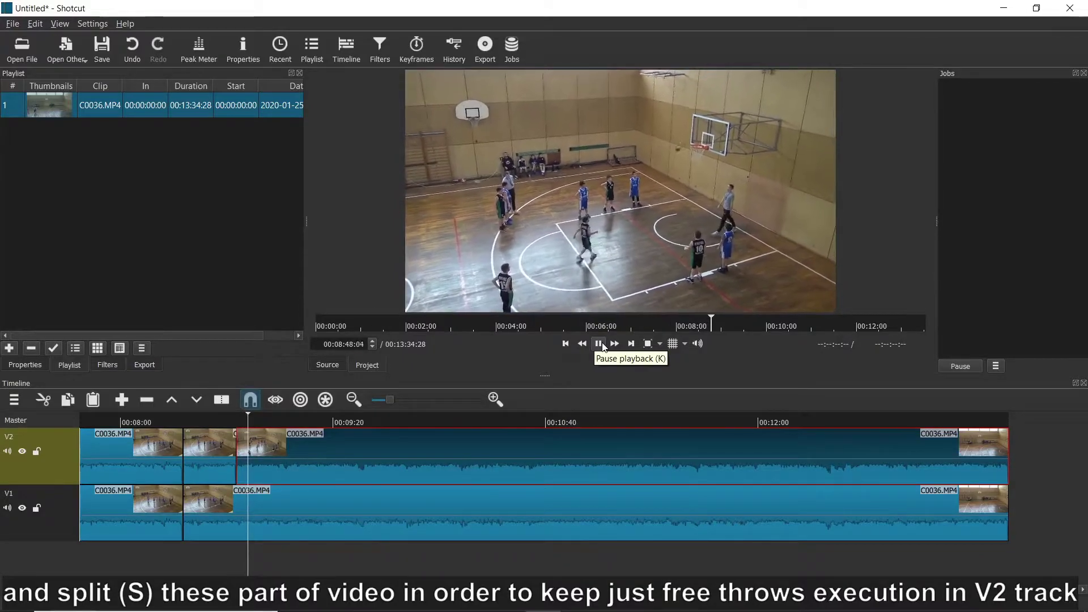
{"action": "left_click", "coordinate": [602, 343]}
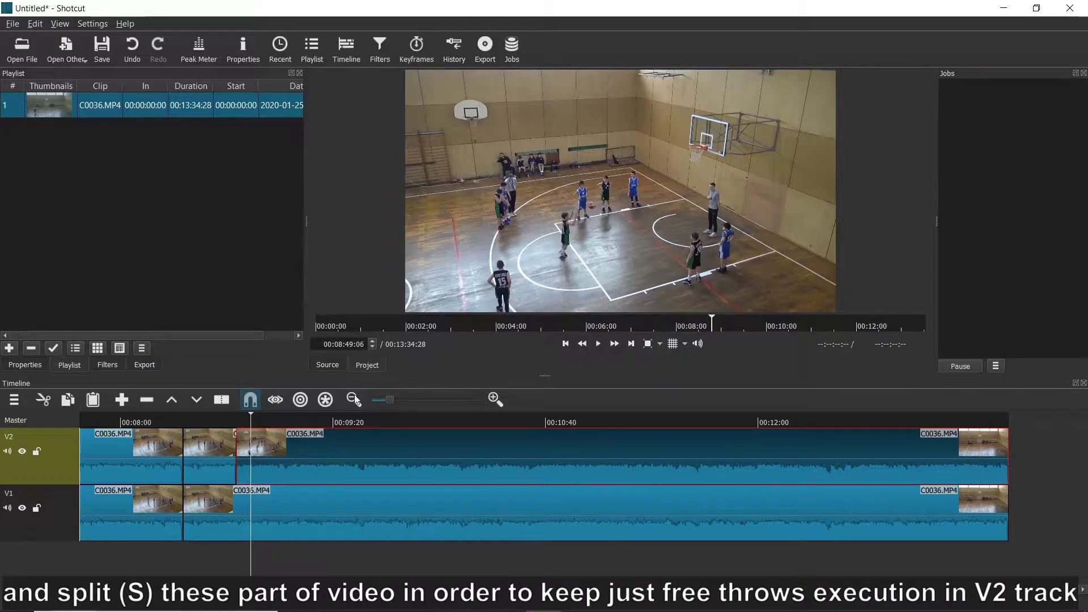
{"action": "left_click", "coordinate": [227, 403]}
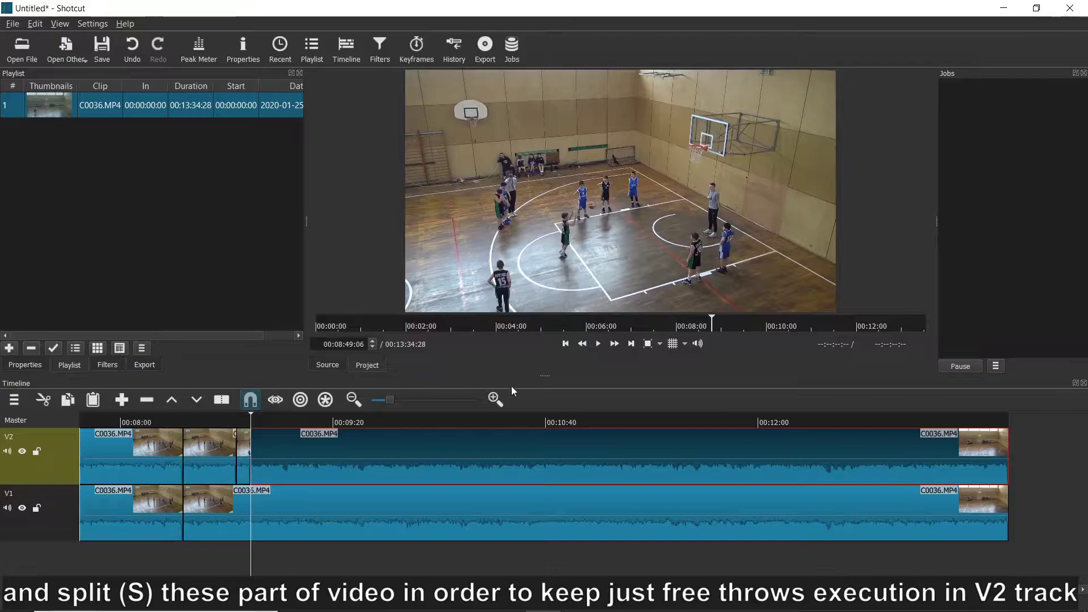
Split the V2 clip at 00:08:55:00 and 00:09:01:04, isolating the second free throw.
{"action": "left_click", "coordinate": [596, 346]}
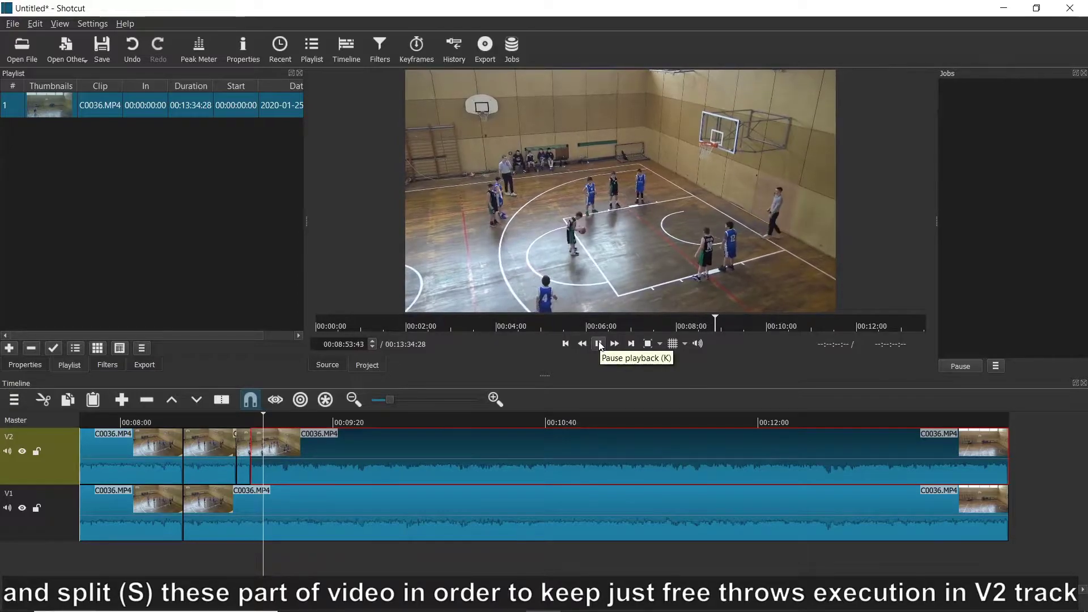
{"action": "left_click", "coordinate": [599, 344]}
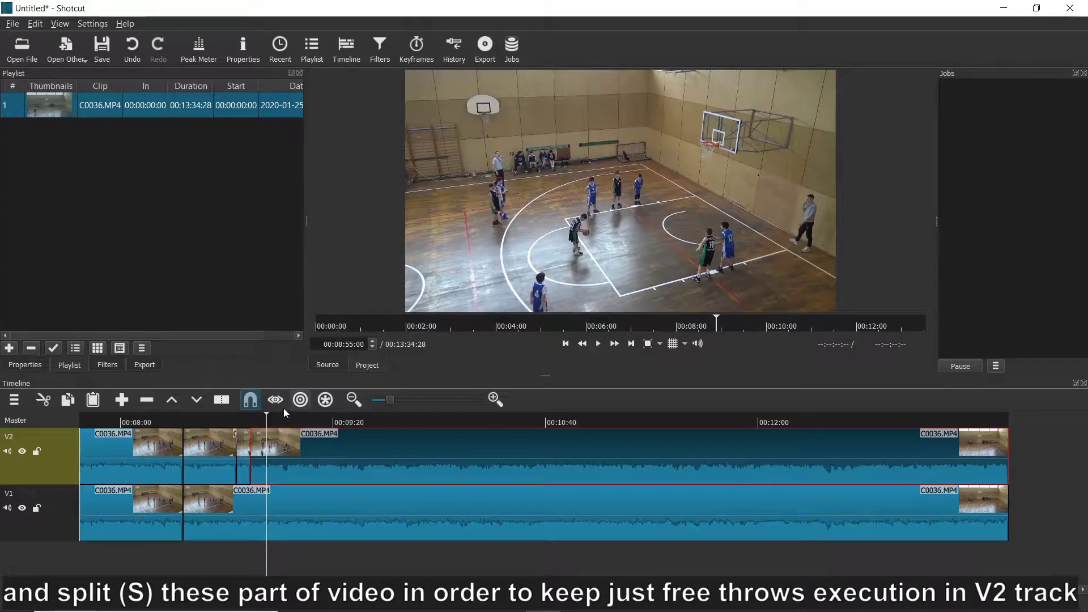
{"action": "left_click", "coordinate": [227, 401]}
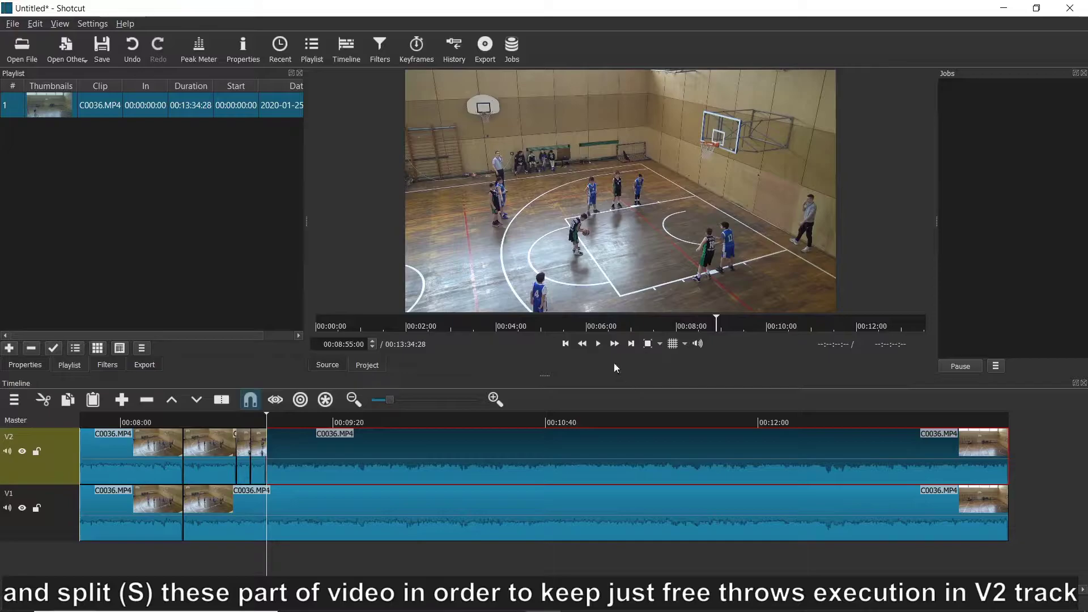
{"action": "left_click", "coordinate": [599, 344]}
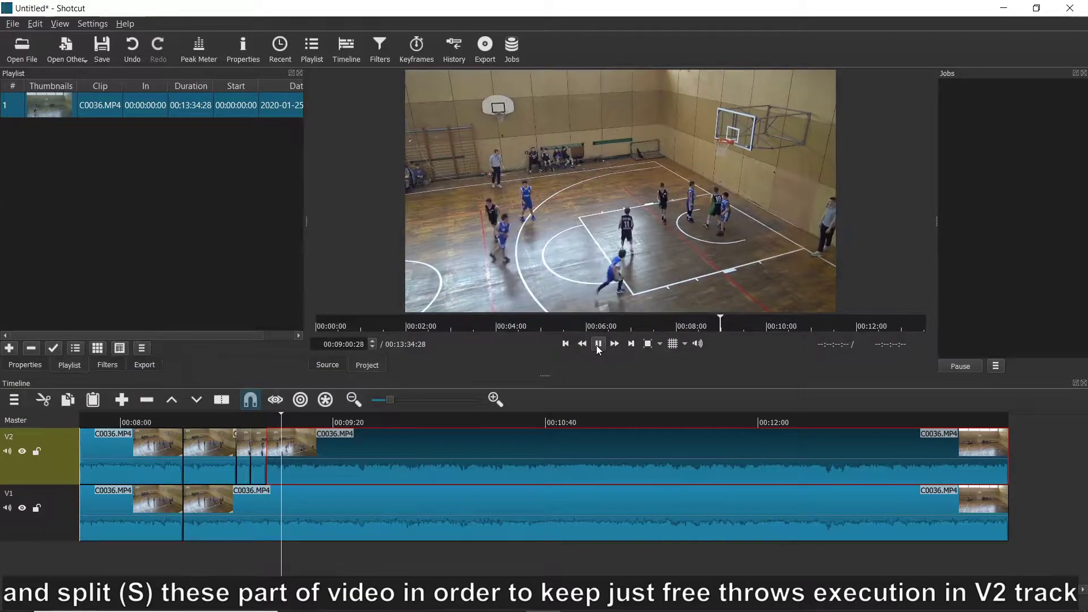
{"action": "left_click", "coordinate": [598, 347]}
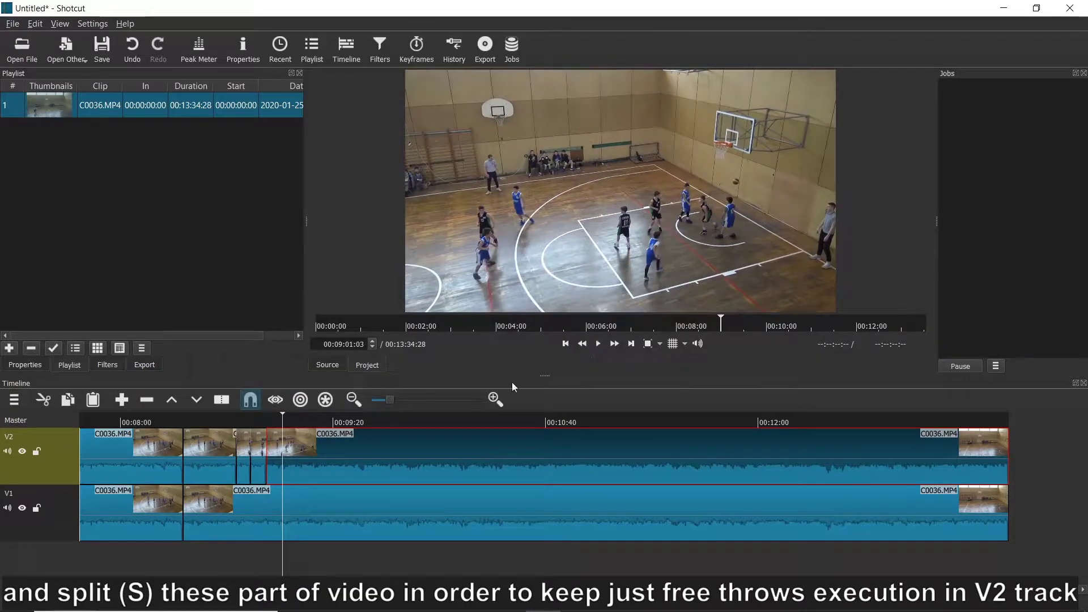
{"action": "left_click", "coordinate": [220, 401]}
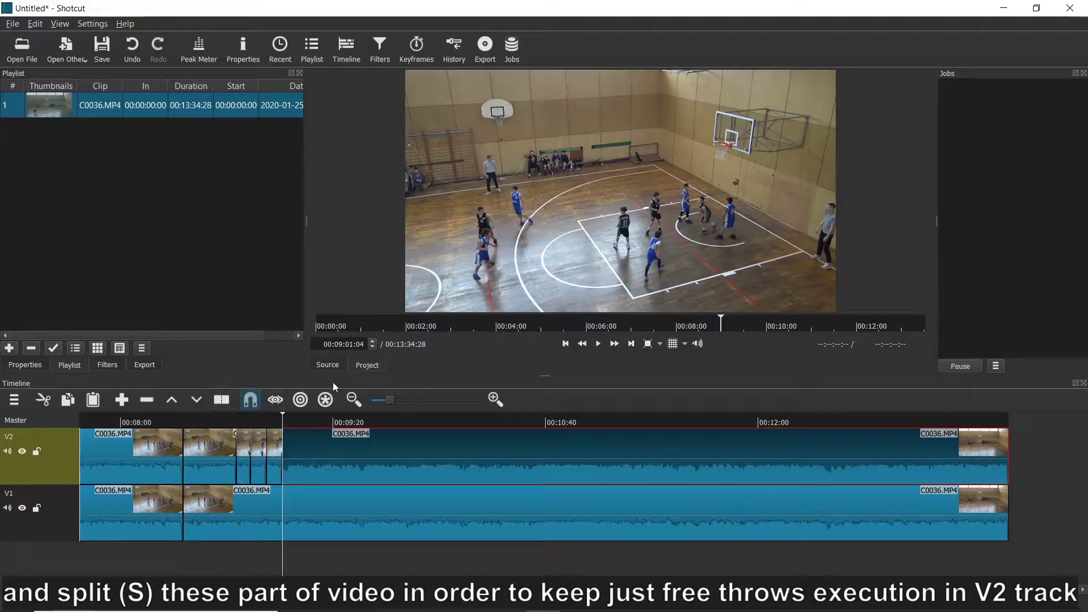
Remove the short V2 segment between the two free throws, closing the gap.
{"action": "left_click", "coordinate": [254, 471]}
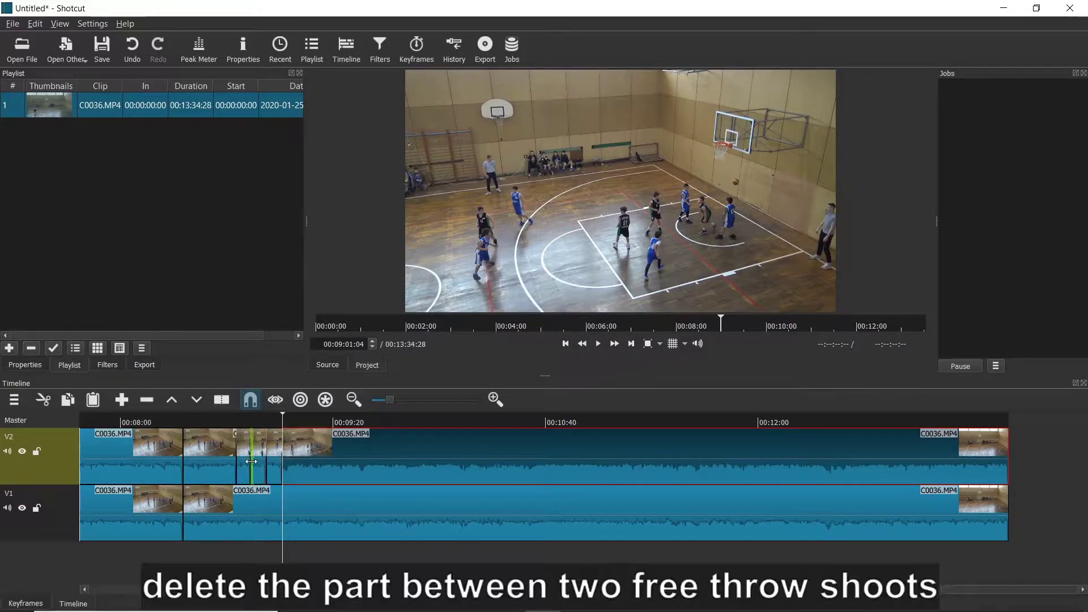
{"action": "left_click", "coordinate": [260, 465]}
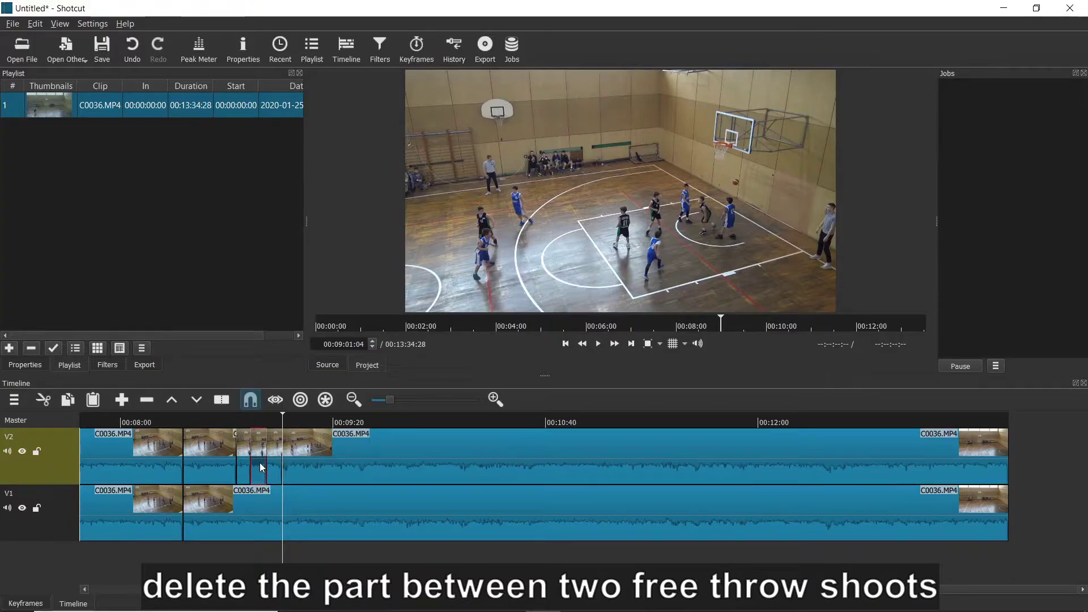
{"action": "right_click", "coordinate": [256, 461]}
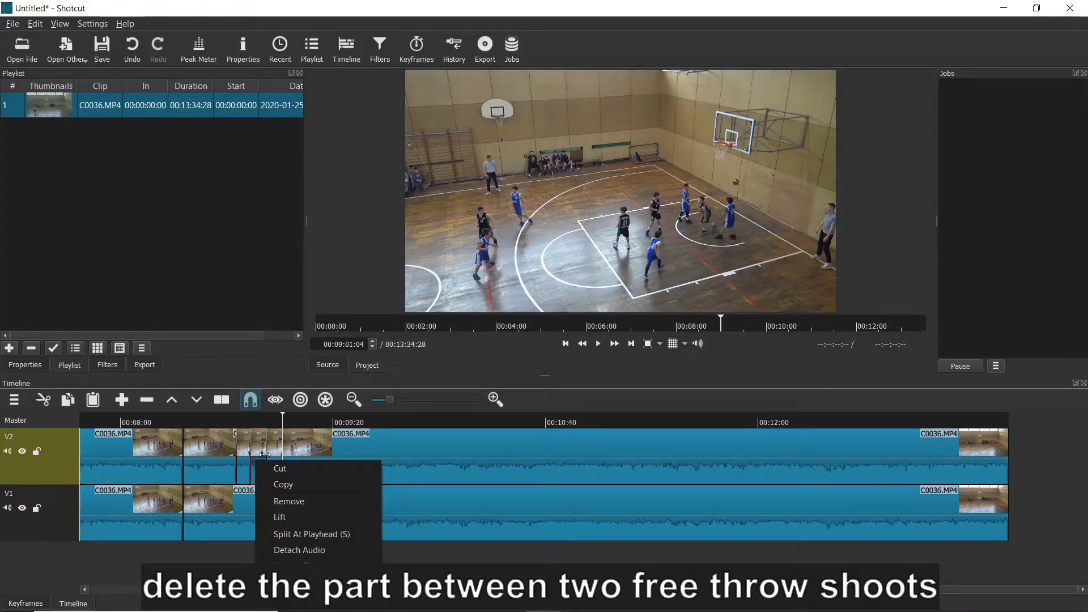
{"action": "left_click", "coordinate": [287, 501]}
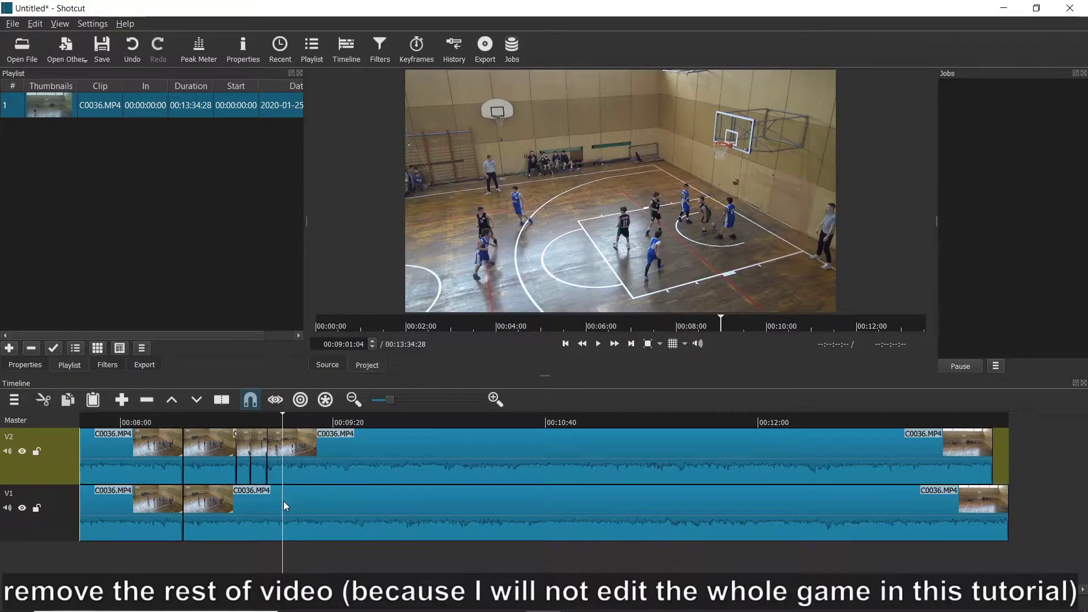
Remove the V2 footage after the second free throw and the segment between the foul and the first free throw.
{"action": "left_click", "coordinate": [311, 452]}
{"action": "right_click", "coordinate": [314, 444]}
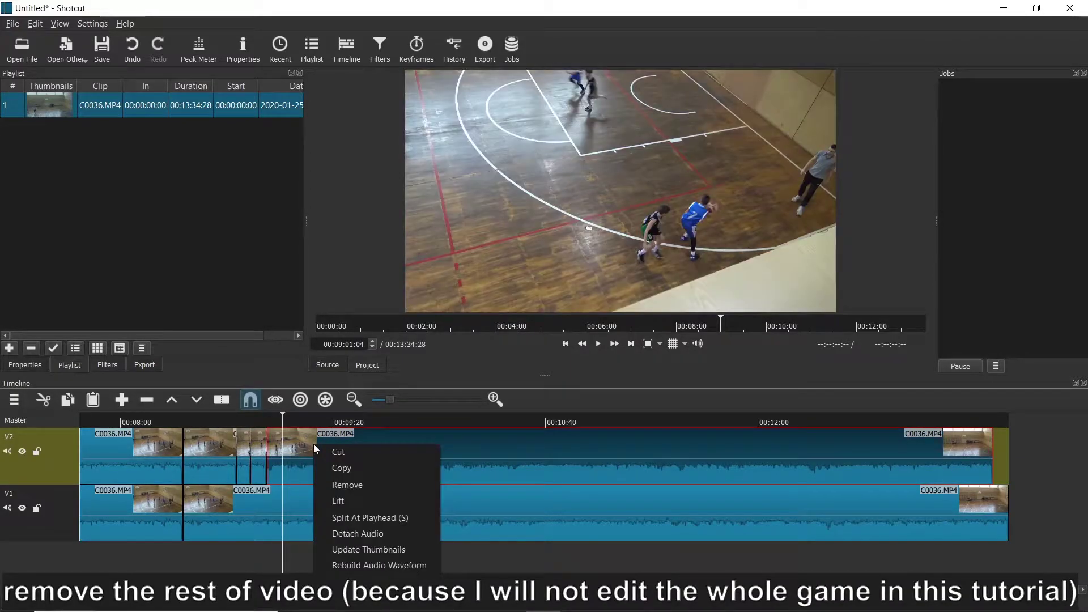
{"action": "left_click", "coordinate": [342, 484]}
{"action": "right_click", "coordinate": [213, 450]}
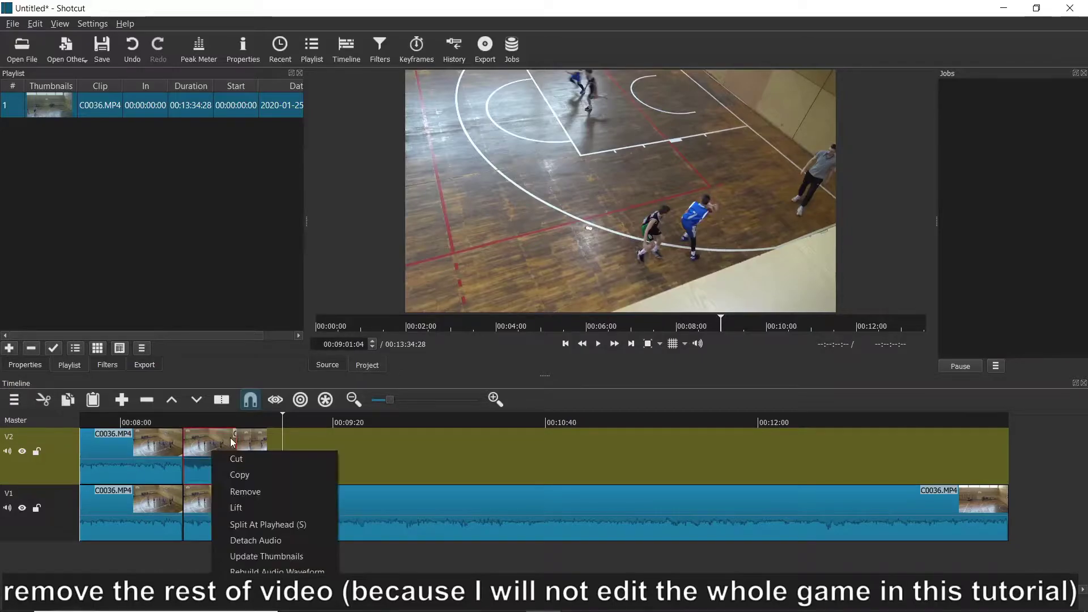
{"action": "left_click", "coordinate": [247, 491]}
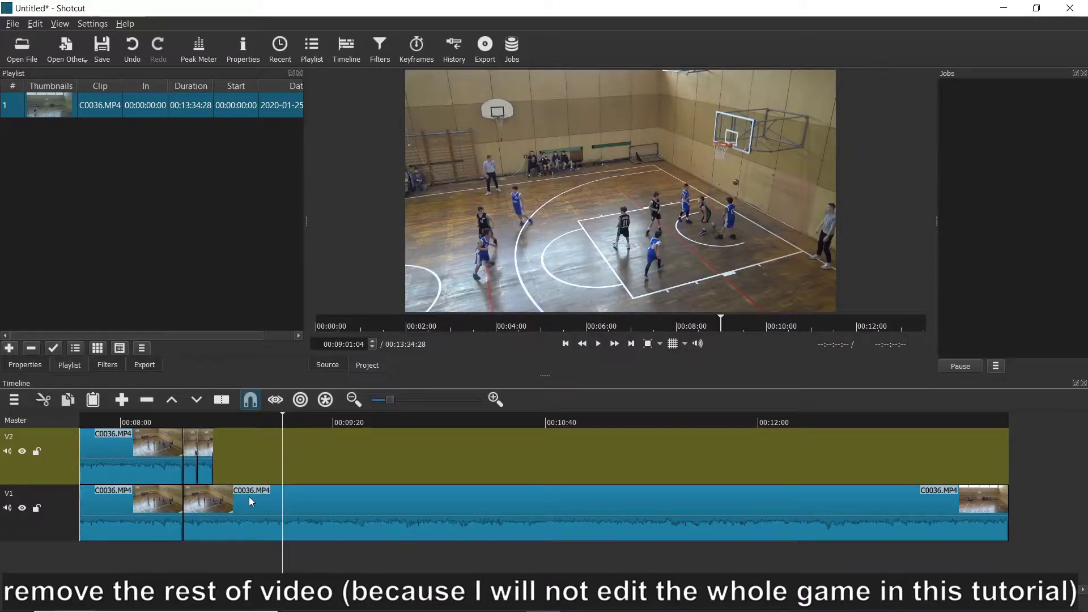
Lift the V2 clip that precedes the foul, leaving a gap so the free-throw segments keep their position.
{"action": "left_click", "coordinate": [141, 455]}
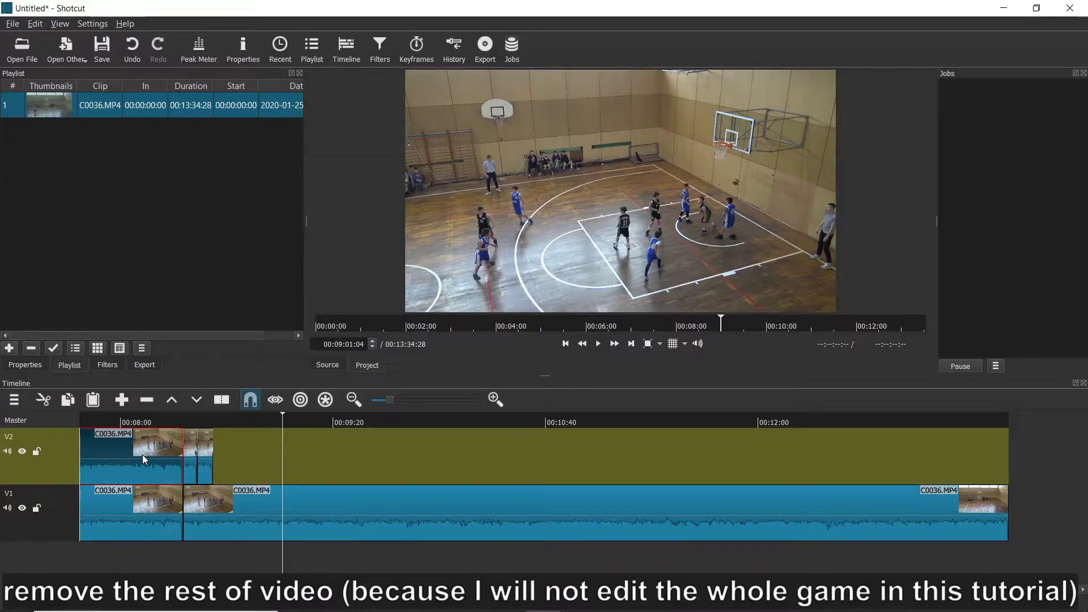
{"action": "key", "text": "ctrl+z"}
{"action": "key", "text": "z"}
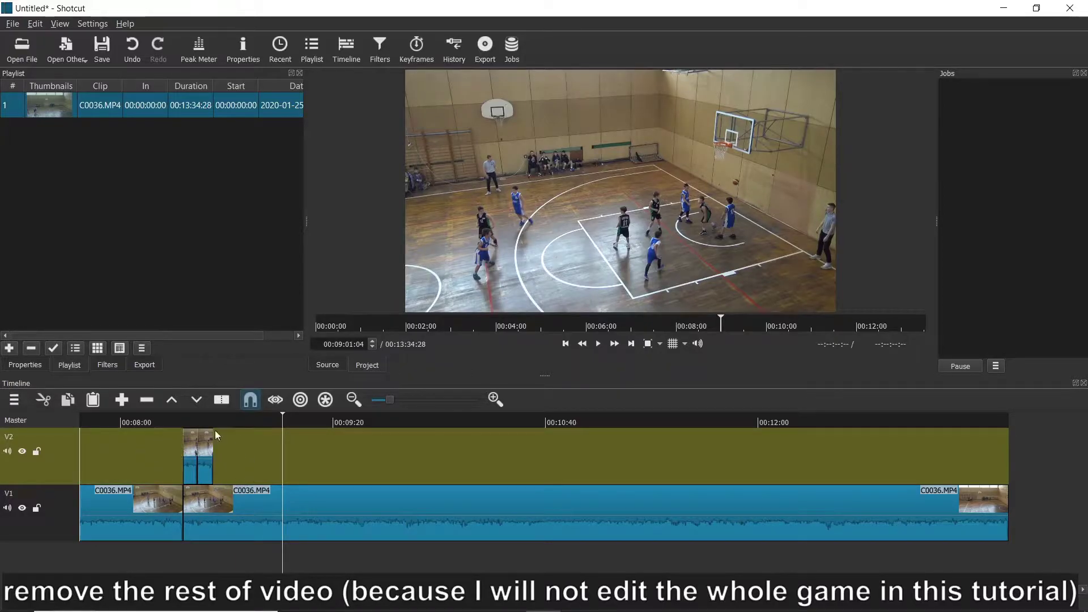
Play the edited timeline from 00:08:21:28, just before the foul, to check the transition to the free throws.
{"action": "left_click", "coordinate": [178, 423]}
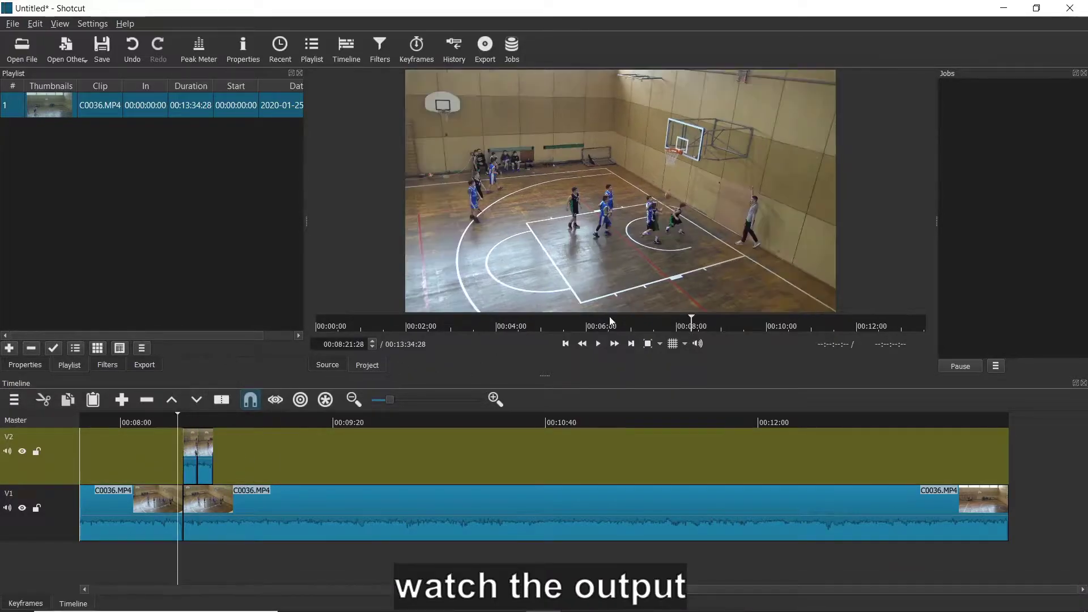
{"action": "left_click", "coordinate": [597, 350]}
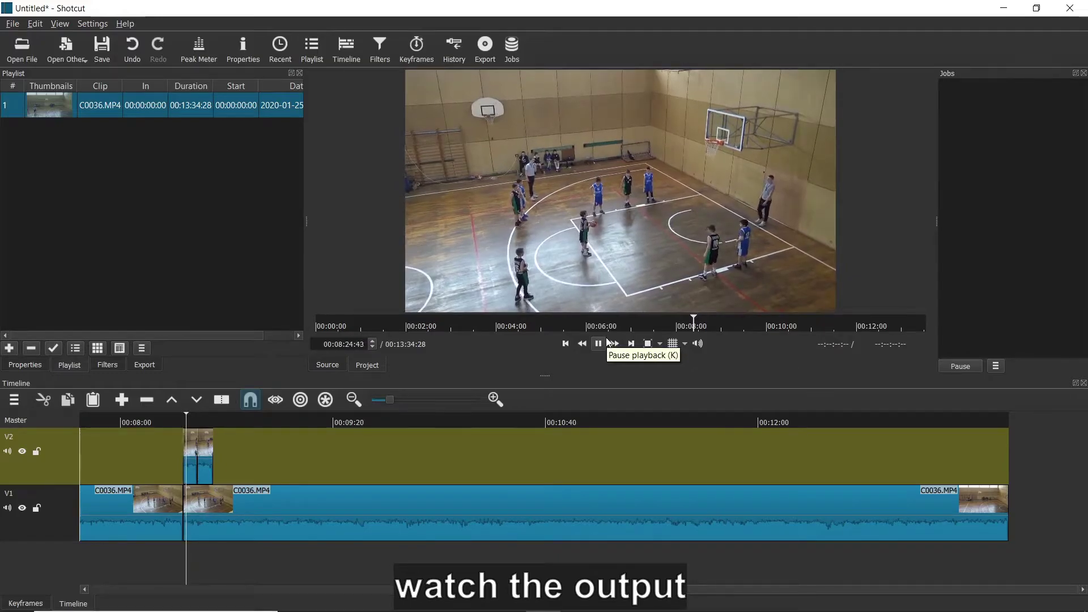
Stop playback and split the V1 clip at 00:09:03:21, where play is under way again after the free throws.
{"action": "left_click", "coordinate": [598, 345]}
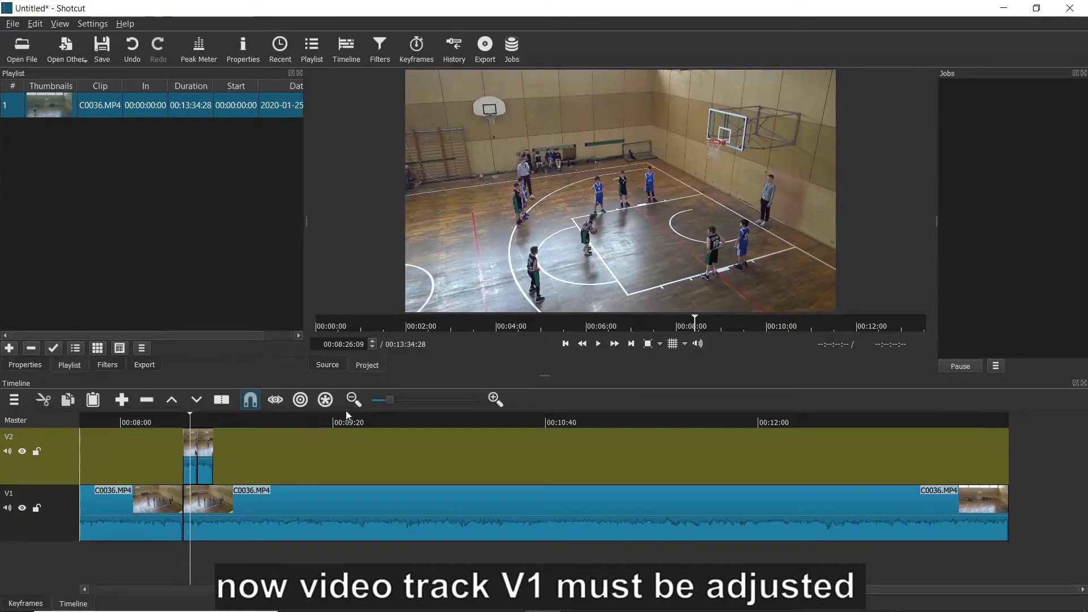
{"action": "left_click", "coordinate": [498, 397]}
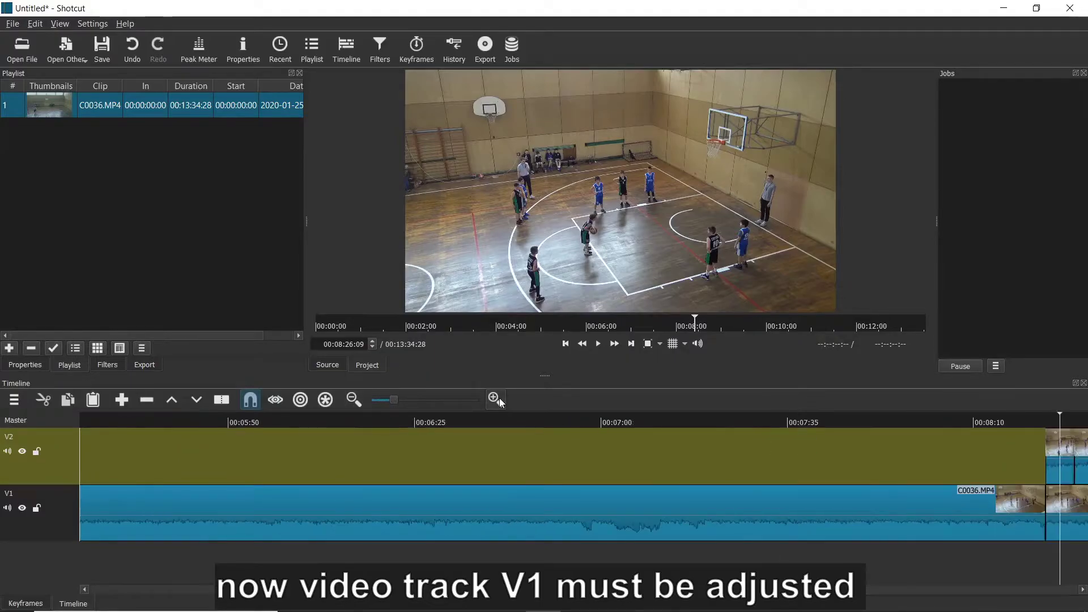
{"action": "left_click", "coordinate": [494, 399]}
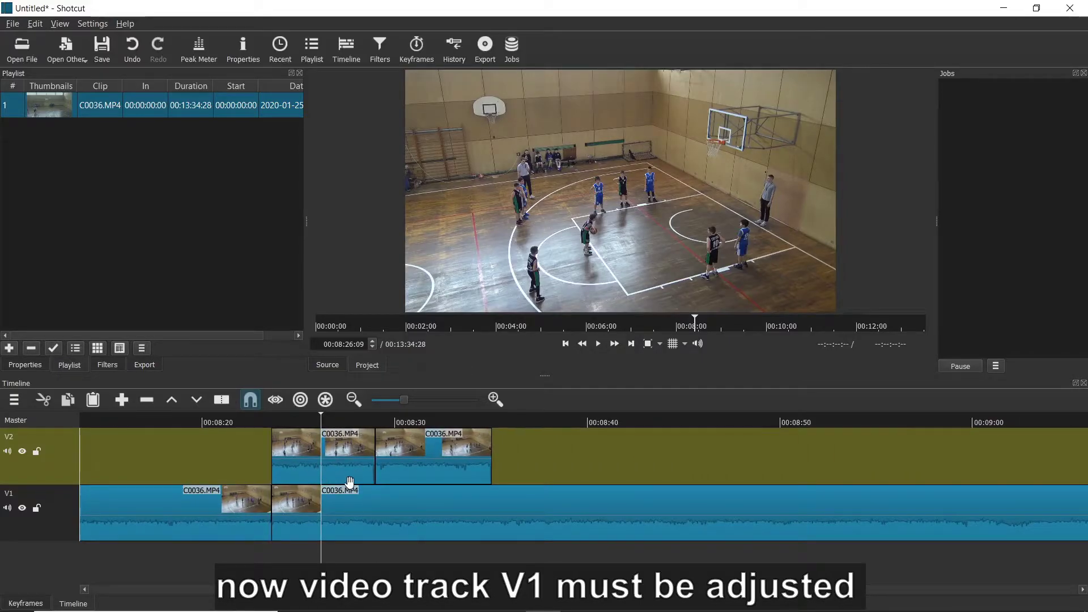
{"action": "left_click", "coordinate": [534, 420]}
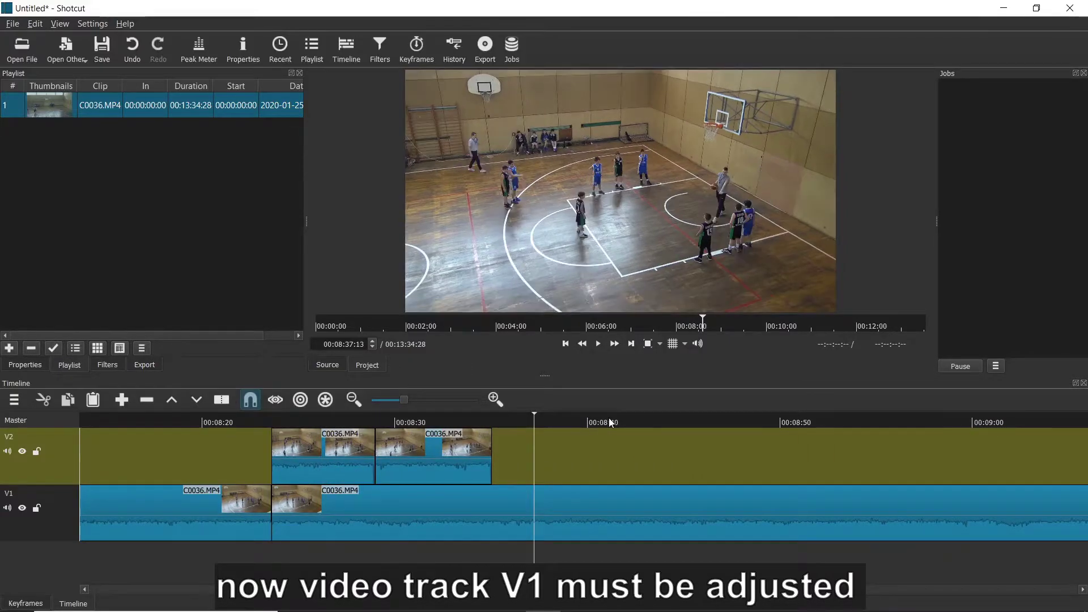
{"action": "left_click", "coordinate": [608, 417]}
{"action": "left_click", "coordinate": [645, 420]}
{"action": "left_click", "coordinate": [697, 421]}
{"action": "left_click", "coordinate": [760, 420]}
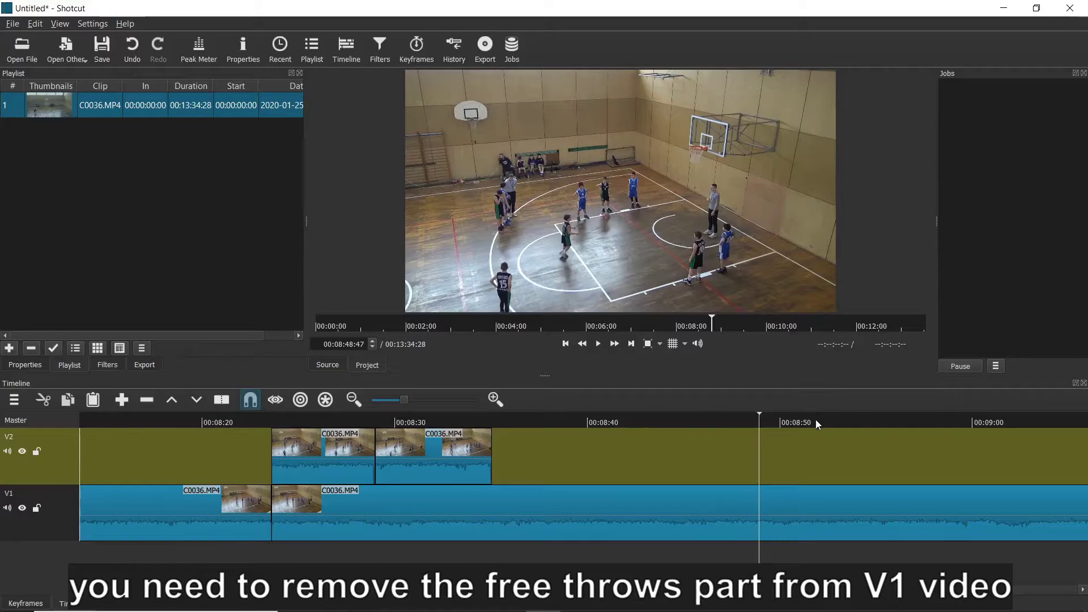
{"action": "left_click", "coordinate": [802, 425]}
{"action": "left_click", "coordinate": [938, 428]}
{"action": "left_click", "coordinate": [983, 428]}
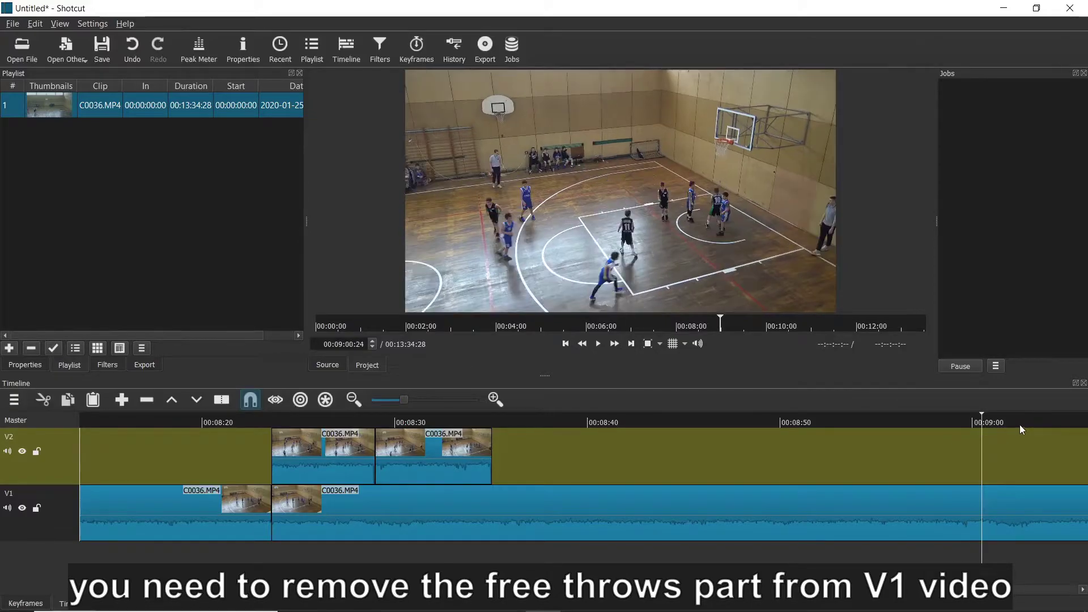
{"action": "left_click", "coordinate": [1039, 420]}
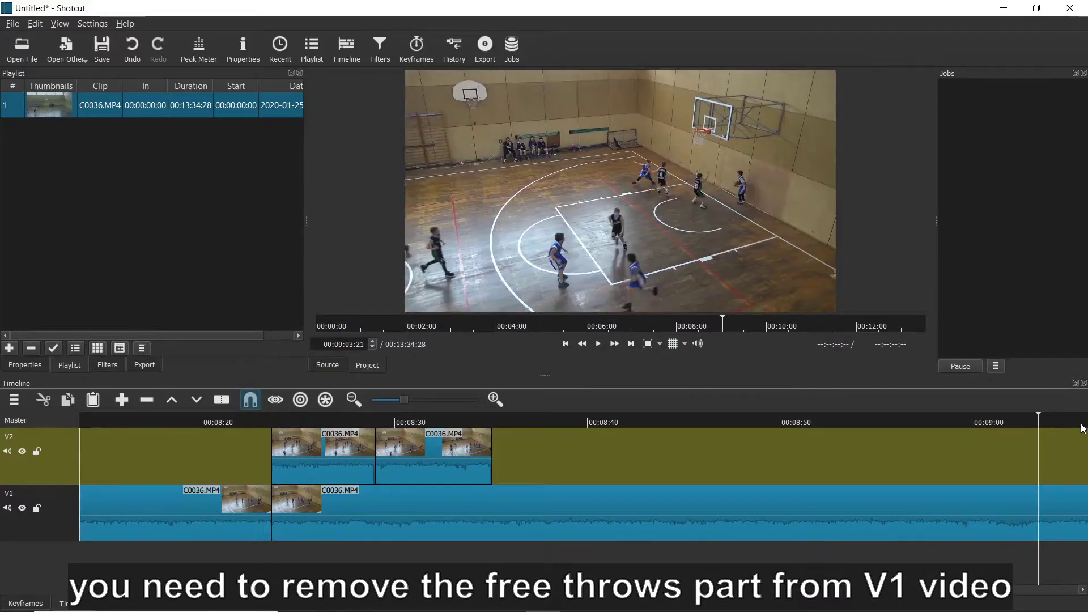
{"action": "left_click", "coordinate": [1015, 514]}
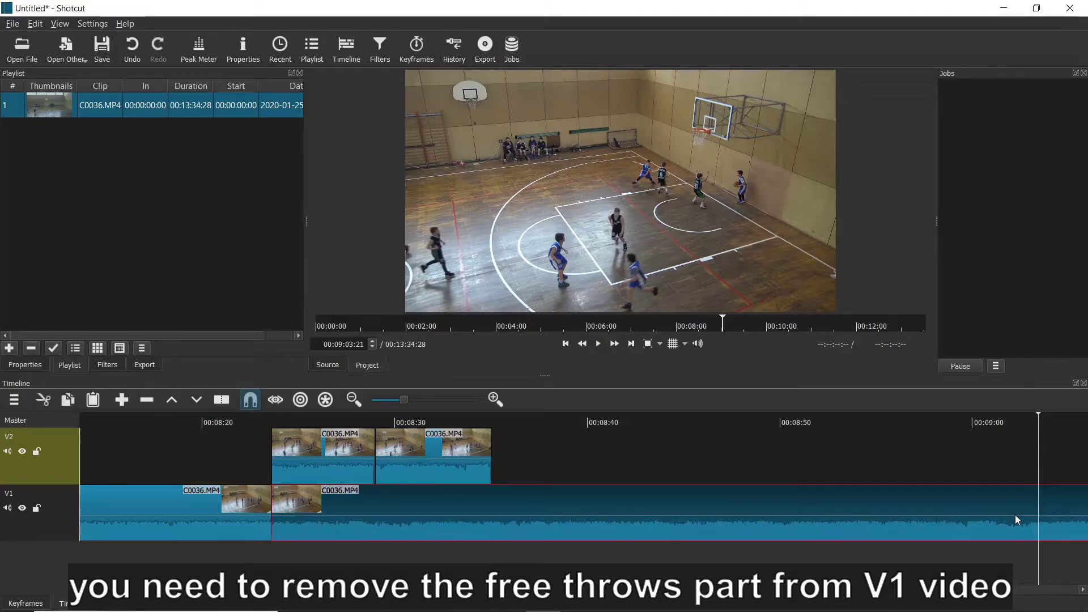
{"action": "left_click", "coordinate": [231, 397]}
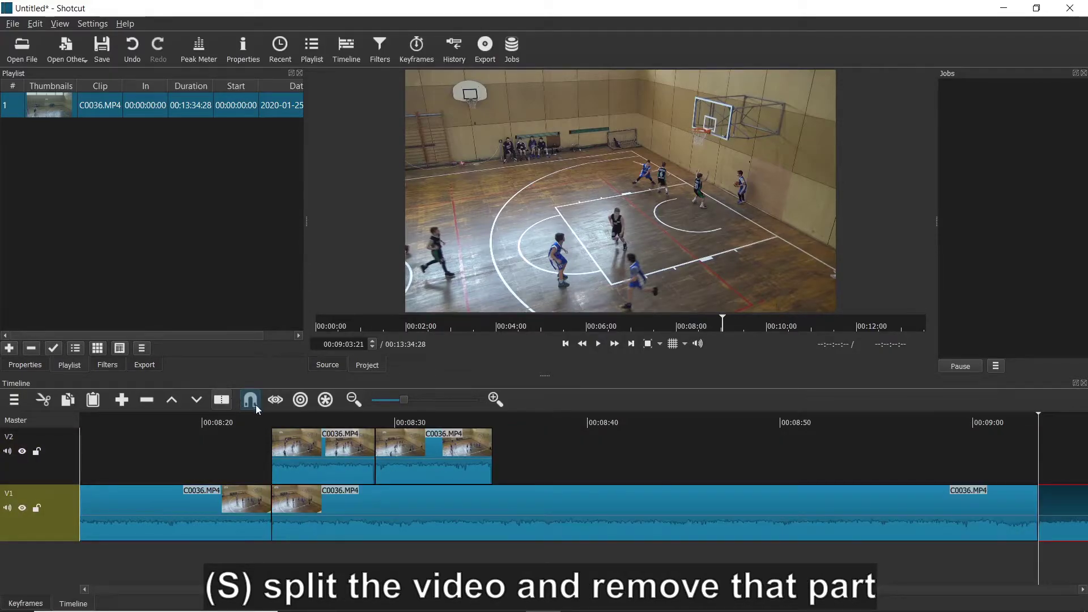
Try to remove the V1 segment between the foul and the split at 00:09:03:21, closing the gap.
{"action": "left_click", "coordinate": [450, 519]}
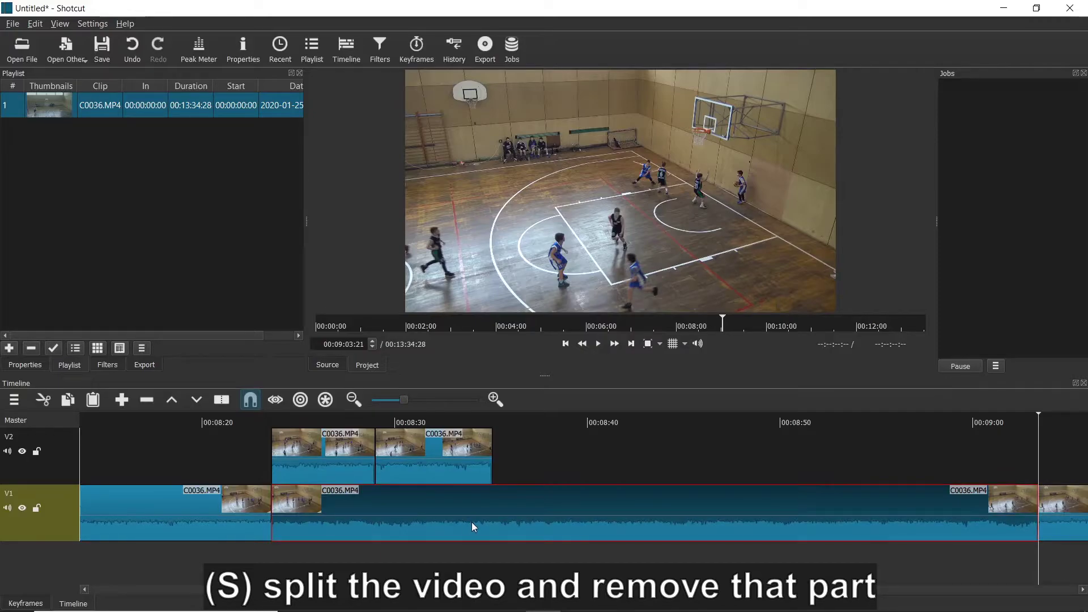
{"action": "right_click", "coordinate": [478, 505]}
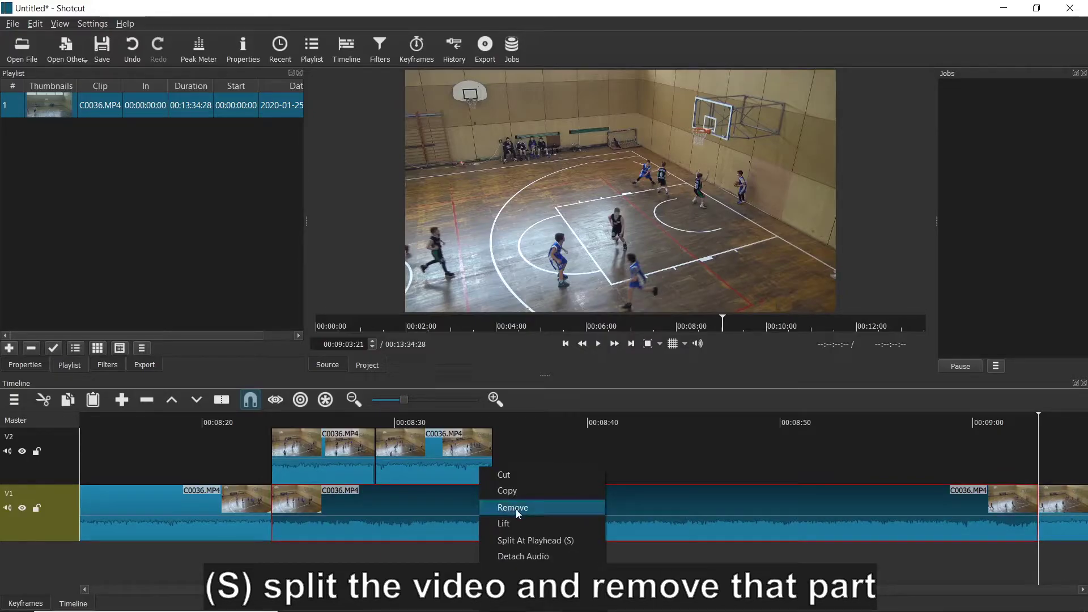
{"action": "left_click", "coordinate": [535, 508]}
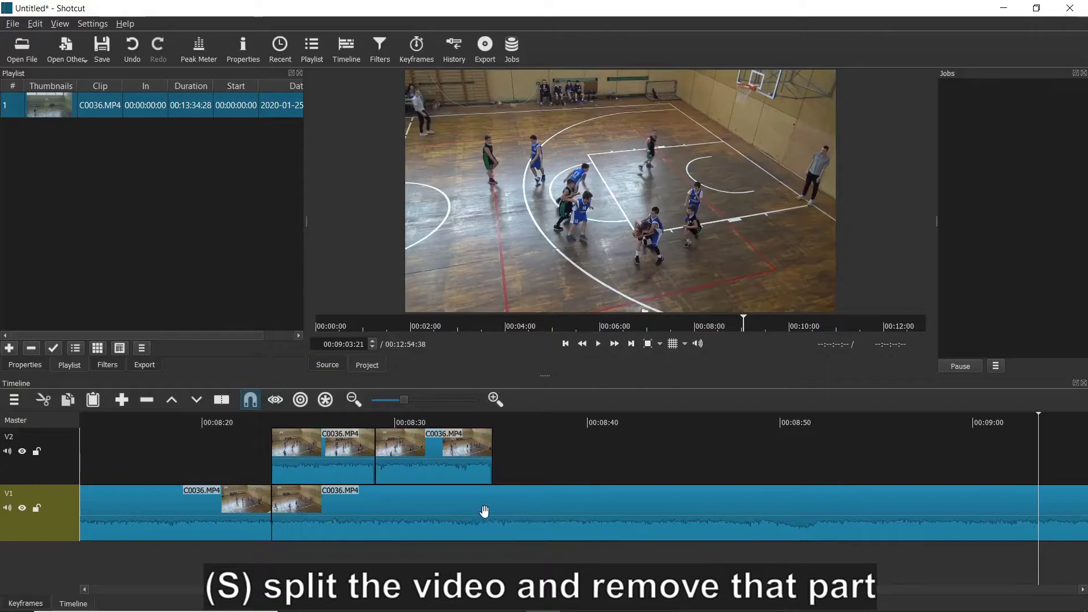
Add a Size and Position filter to the first free-throw clip on V2.
{"action": "left_click", "coordinate": [303, 458]}
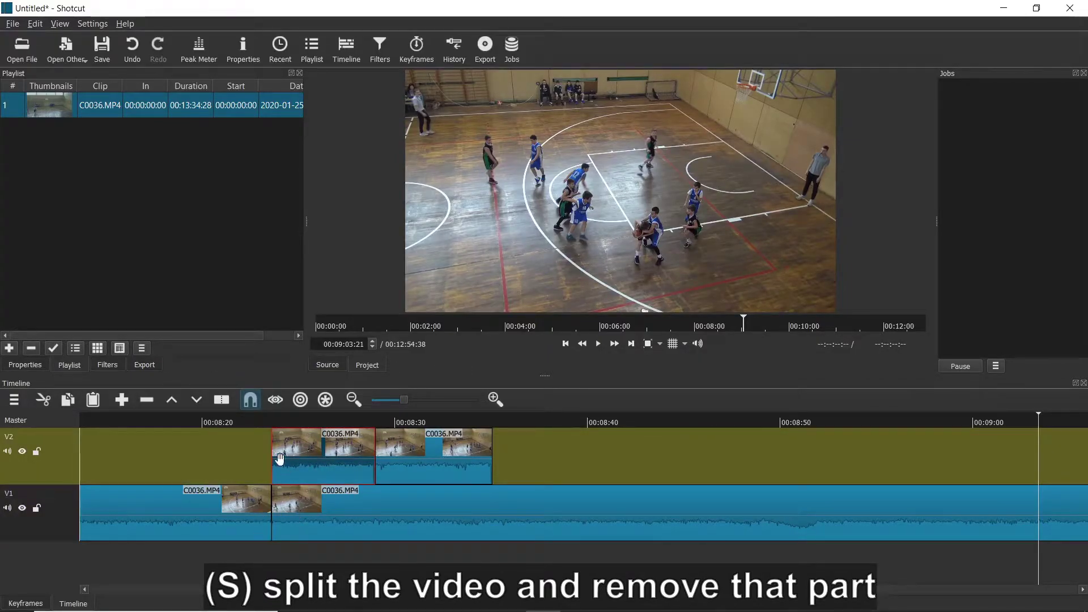
{"action": "left_click", "coordinate": [106, 366]}
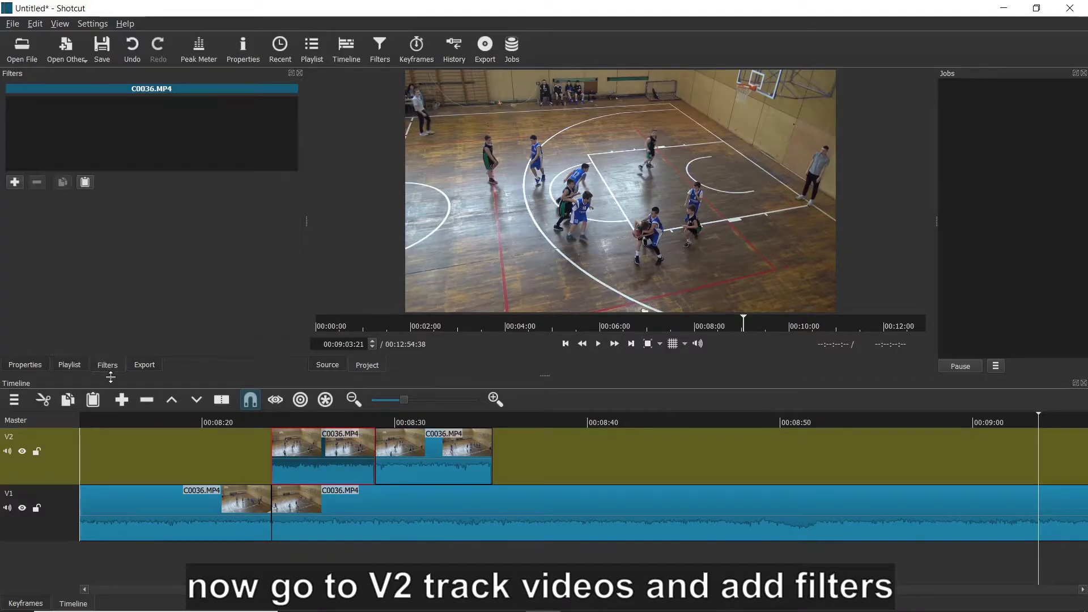
{"action": "left_click", "coordinate": [15, 179]}
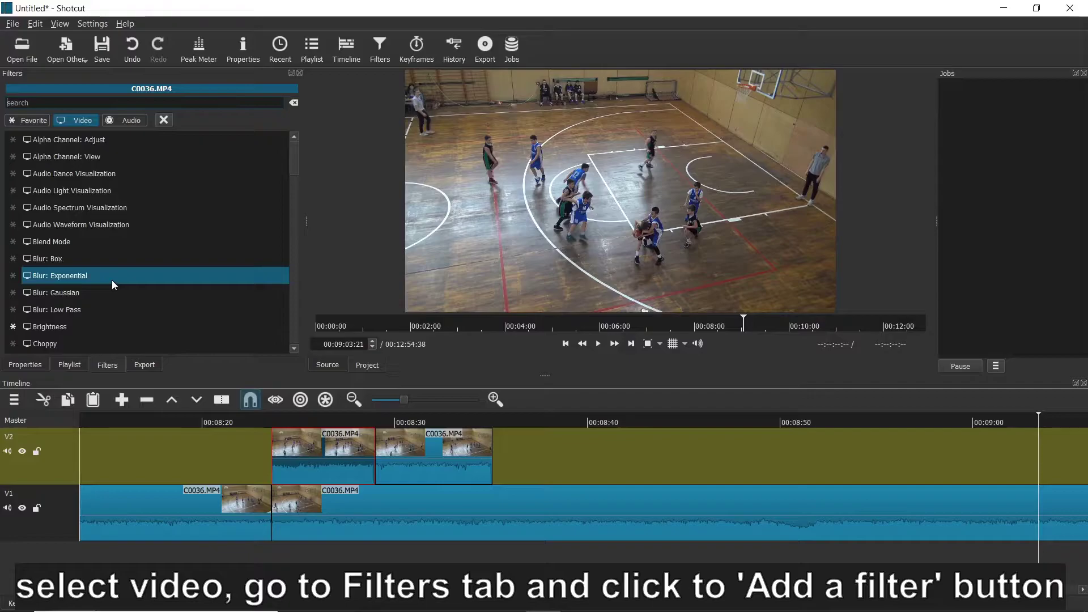
{"action": "type", "text": "s"}
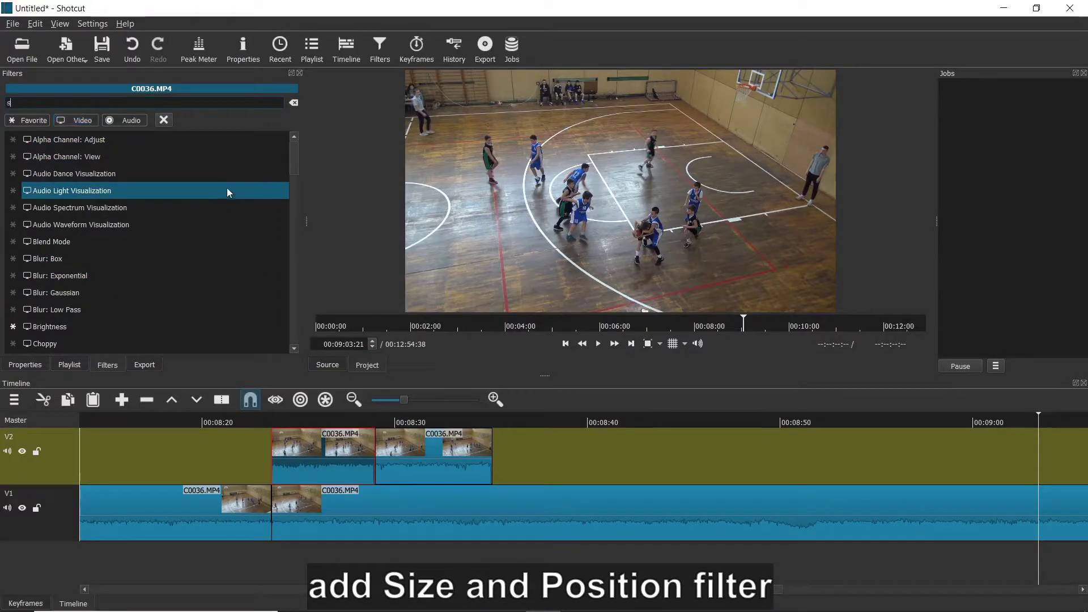
{"action": "type", "text": "i"}
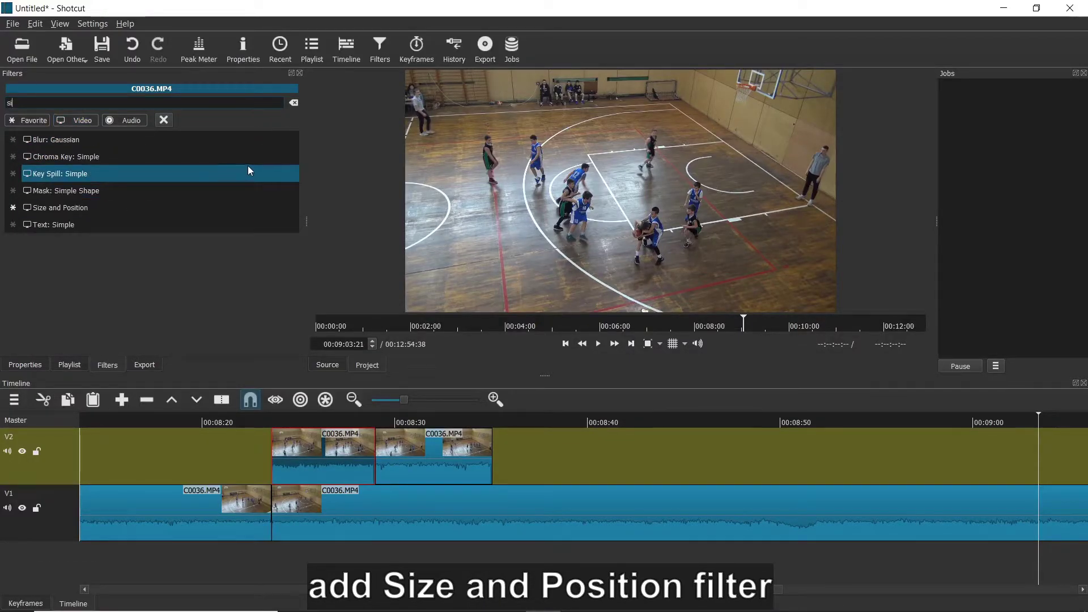
{"action": "type", "text": "ye"}
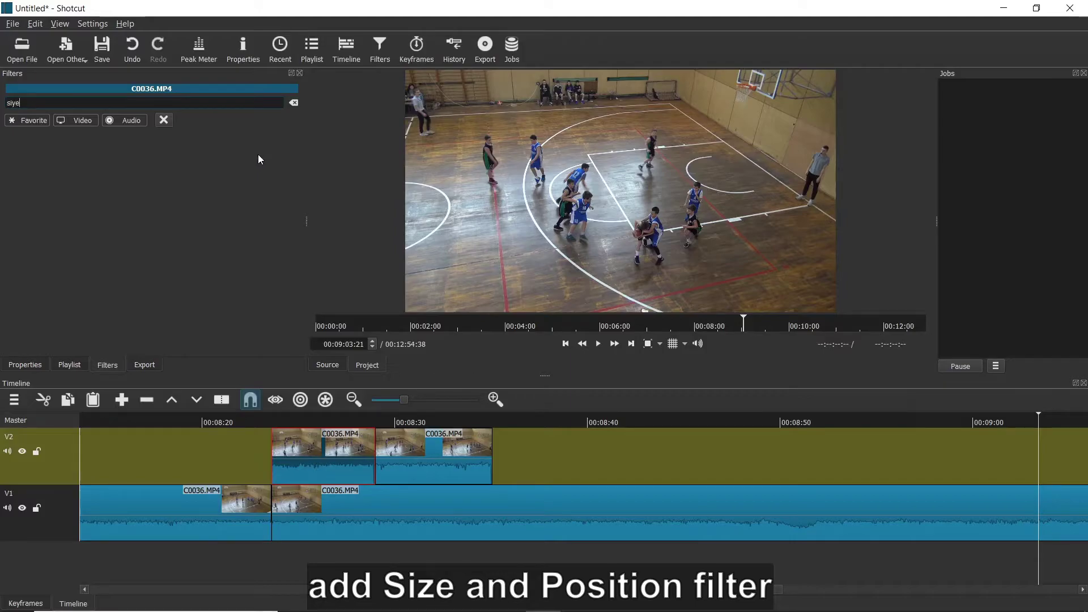
{"action": "key", "text": "BackSpace"}
{"action": "key", "text": "BackSpace"}
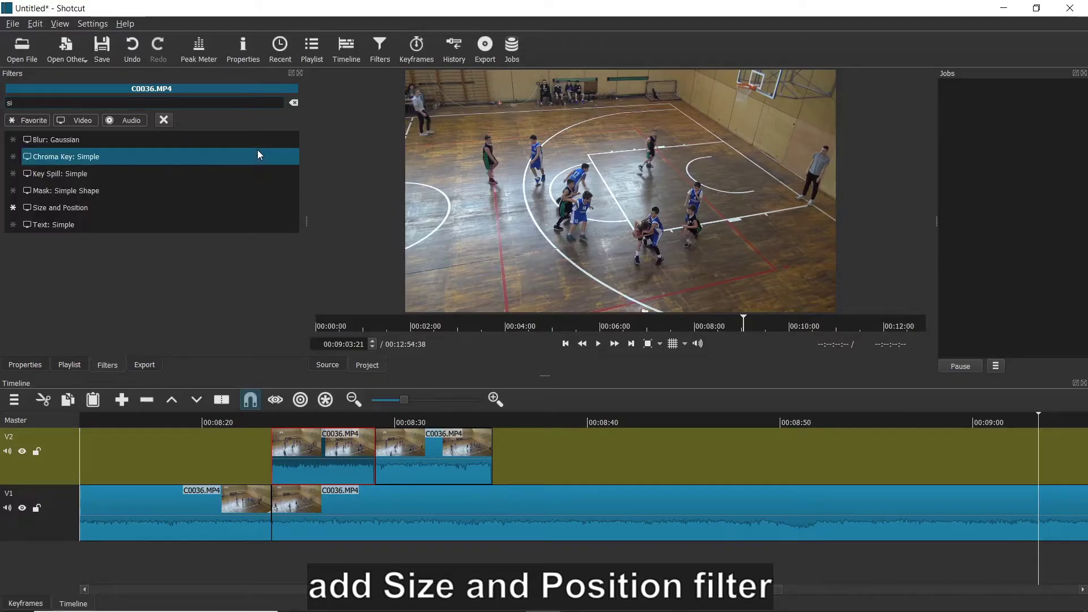
{"action": "left_click", "coordinate": [110, 213]}
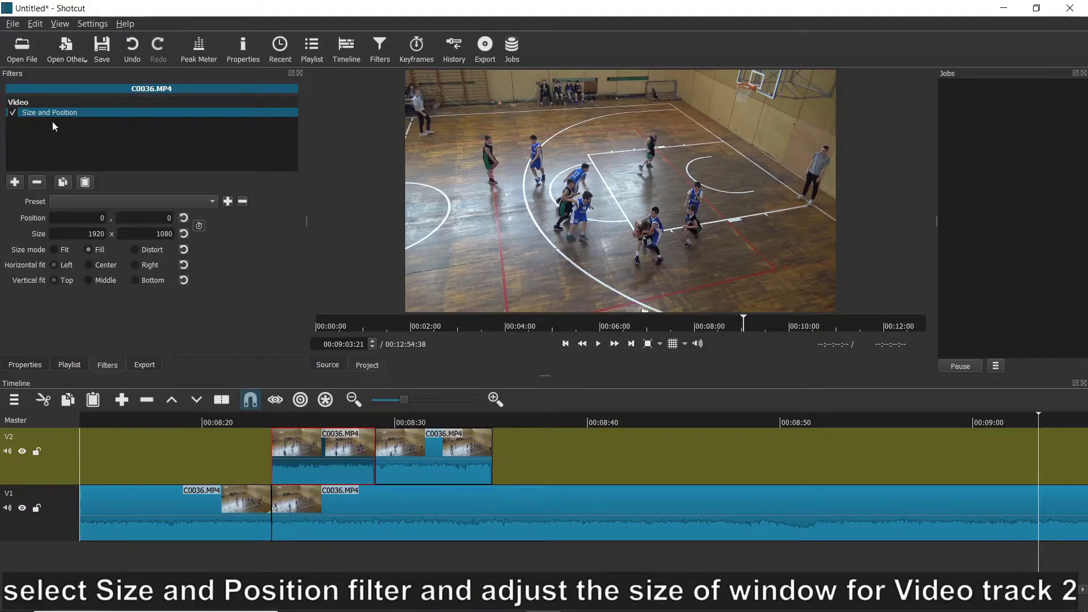
Shrink the first V2 clip's picture to about 847 x 476 and place it in the frame's lower-left corner.
{"action": "left_click", "coordinate": [307, 421]}
{"action": "left_click_drag", "start_coordinate": [833, 72], "coordinate": [636, 183]}
{"action": "left_click_drag", "start_coordinate": [563, 209], "coordinate": [543, 216]}
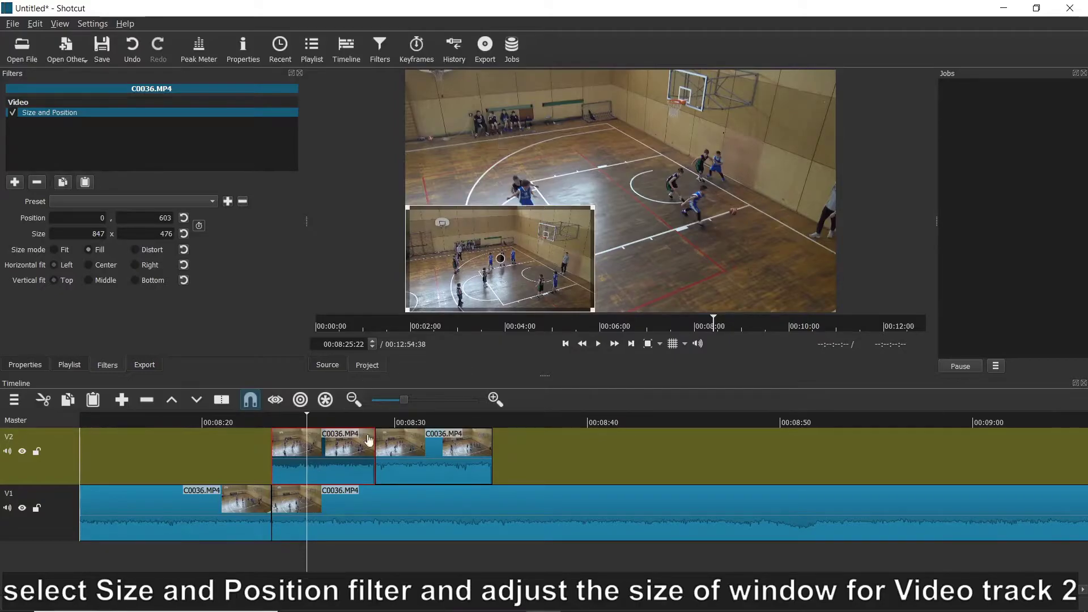
Set the first V2 clip's vertical position to 600 and its size to 830 x 450.
{"action": "double_click", "coordinate": [166, 218]}
{"action": "type", "text": "6"}
{"action": "double_click", "coordinate": [96, 235]}
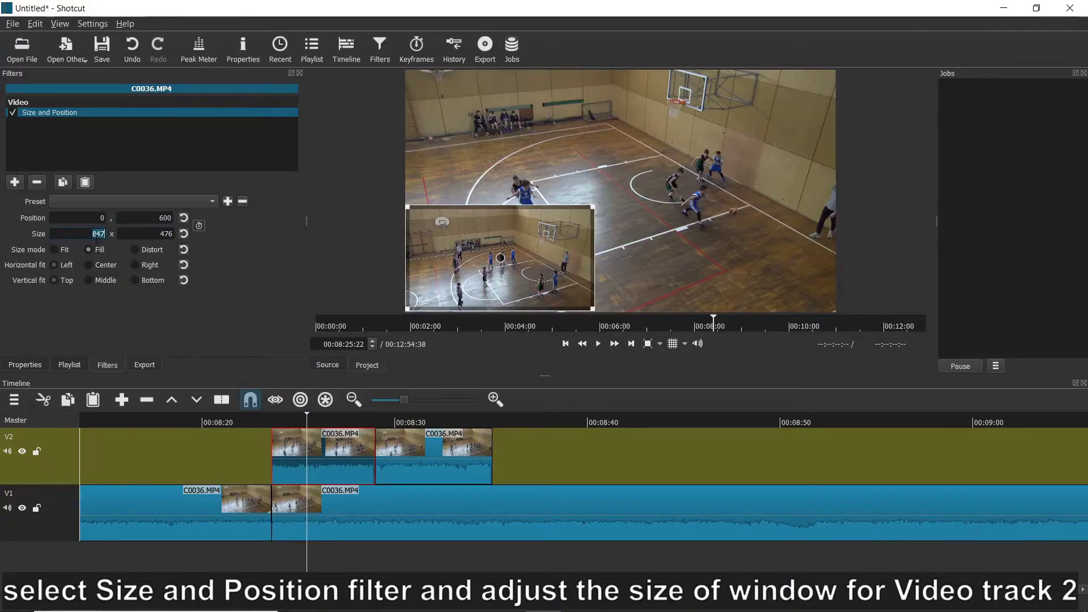
{"action": "key", "text": "Tab"}
{"action": "type", "text": "450"}
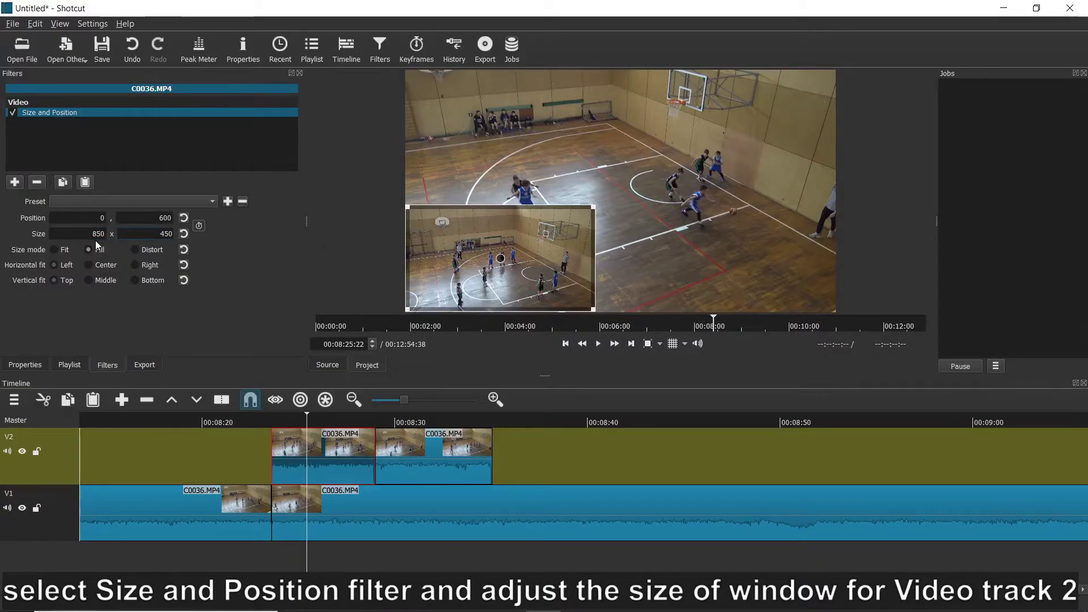
{"action": "key", "text": "Return"}
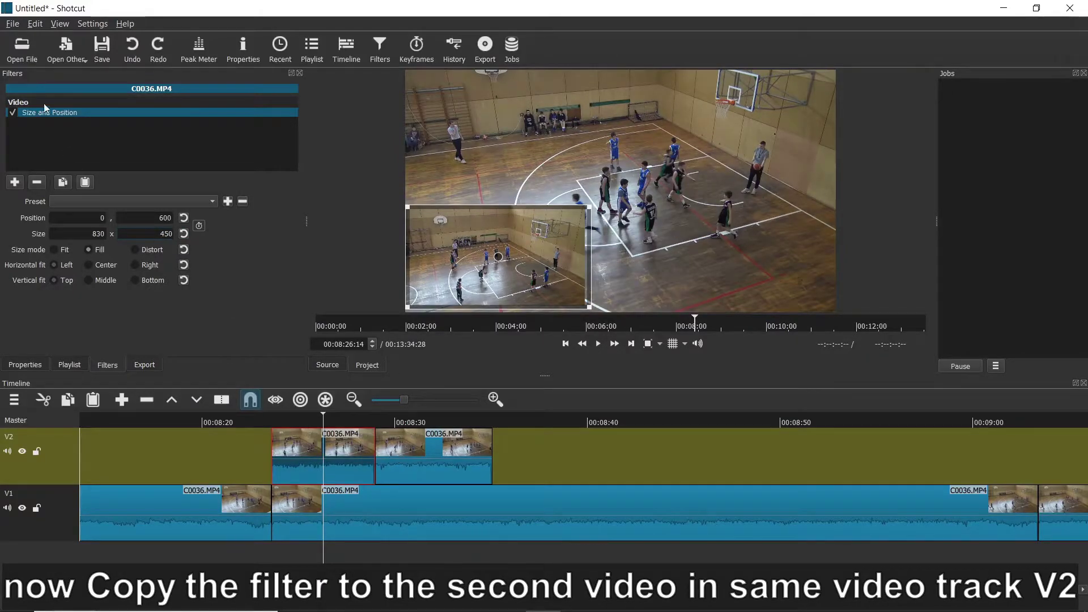
Copy the Size and Position filter to the second V2 clip and overlap that clip with the first to create a transition.
{"action": "left_click", "coordinate": [67, 182]}
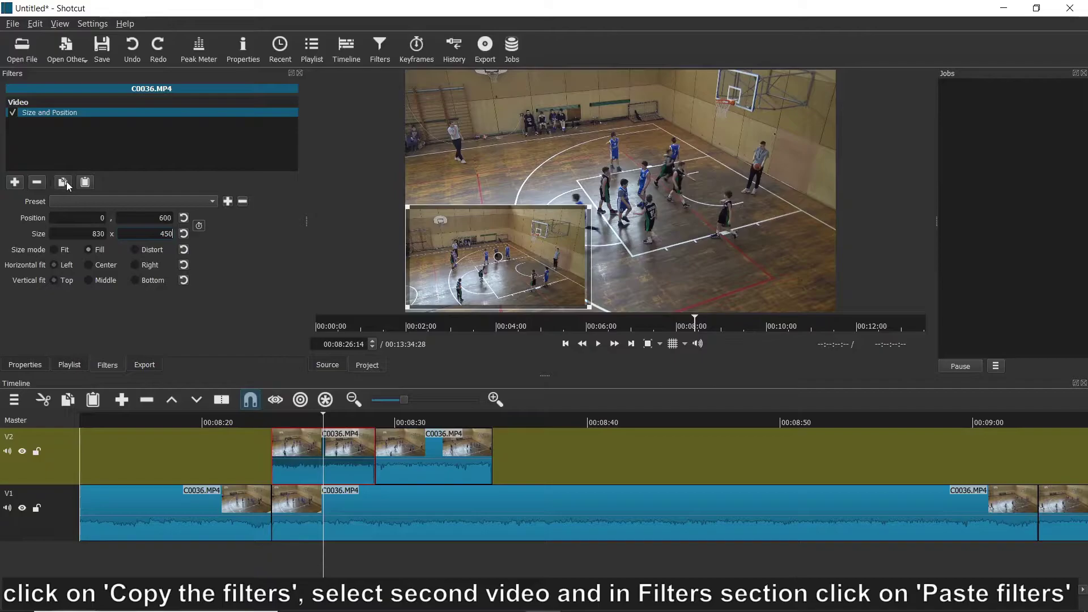
{"action": "left_click", "coordinate": [407, 464]}
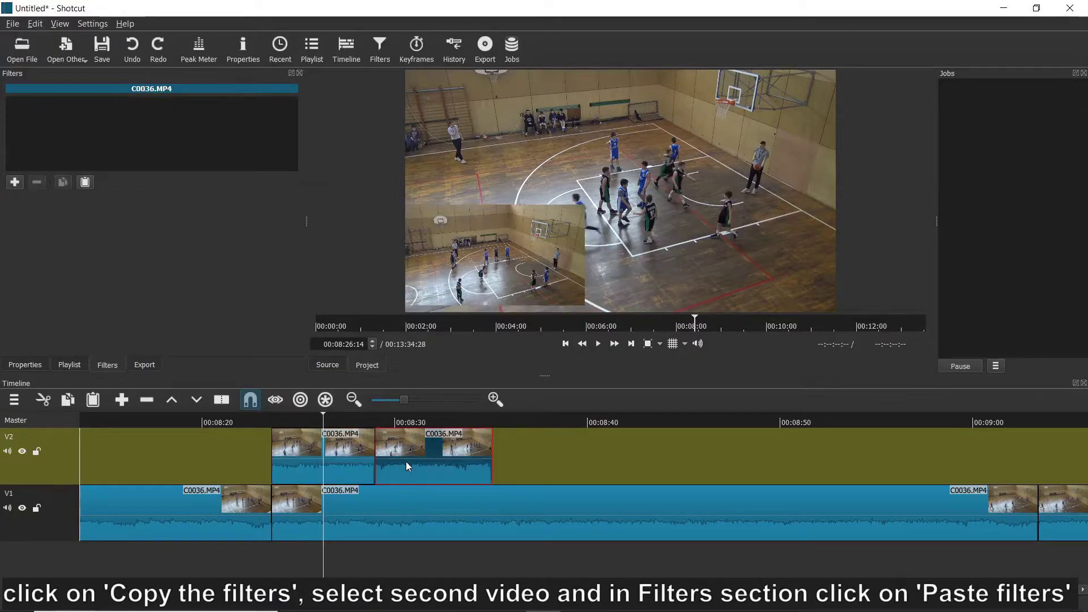
{"action": "left_click", "coordinate": [86, 183]}
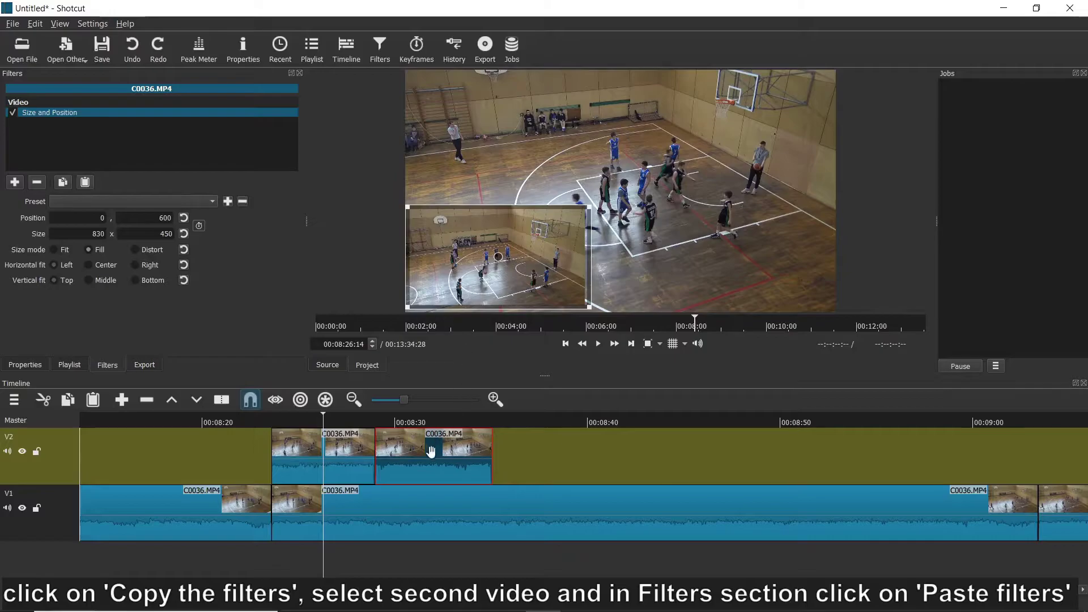
{"action": "left_click_drag", "start_coordinate": [428, 458], "coordinate": [412, 463]}
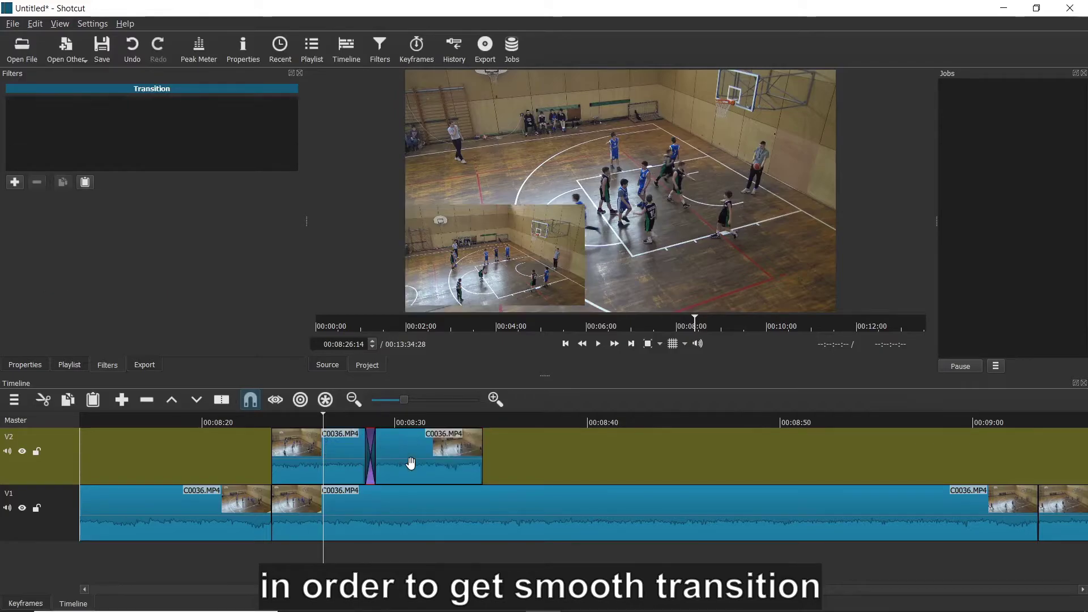
Add a Fade In Video filter to the first V2 clip, adjusting opacity instead of fading with black.
{"action": "left_click", "coordinate": [289, 445]}
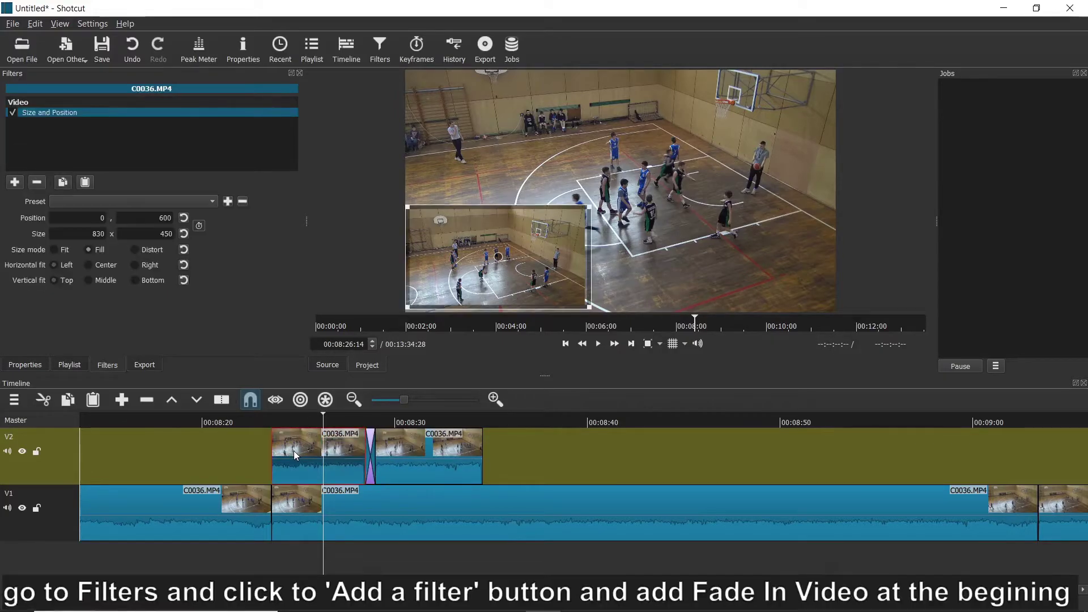
{"action": "left_click", "coordinate": [16, 183]}
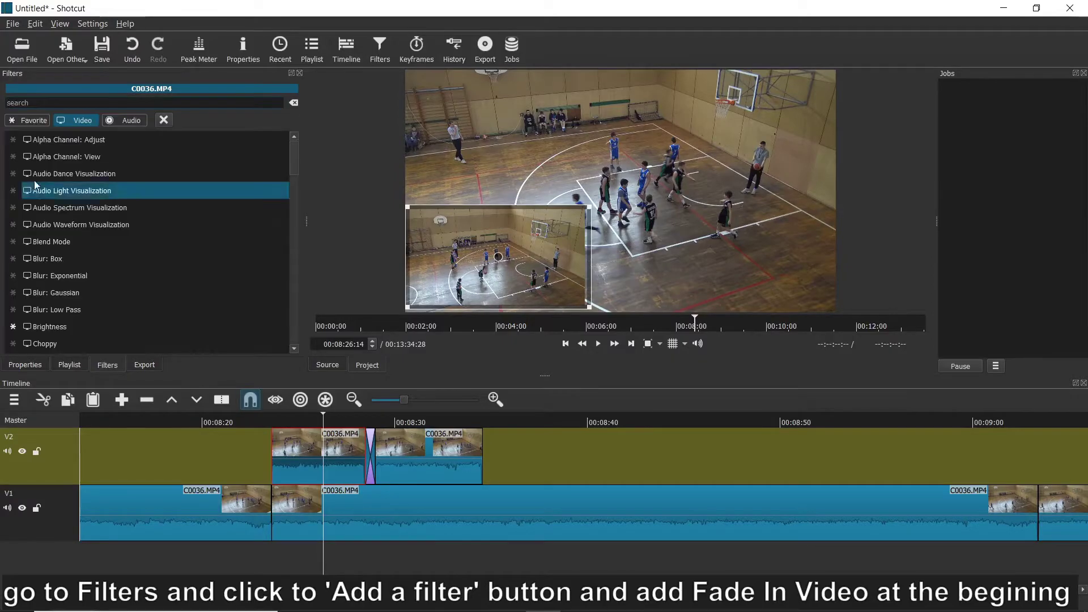
{"action": "type", "text": "fa"}
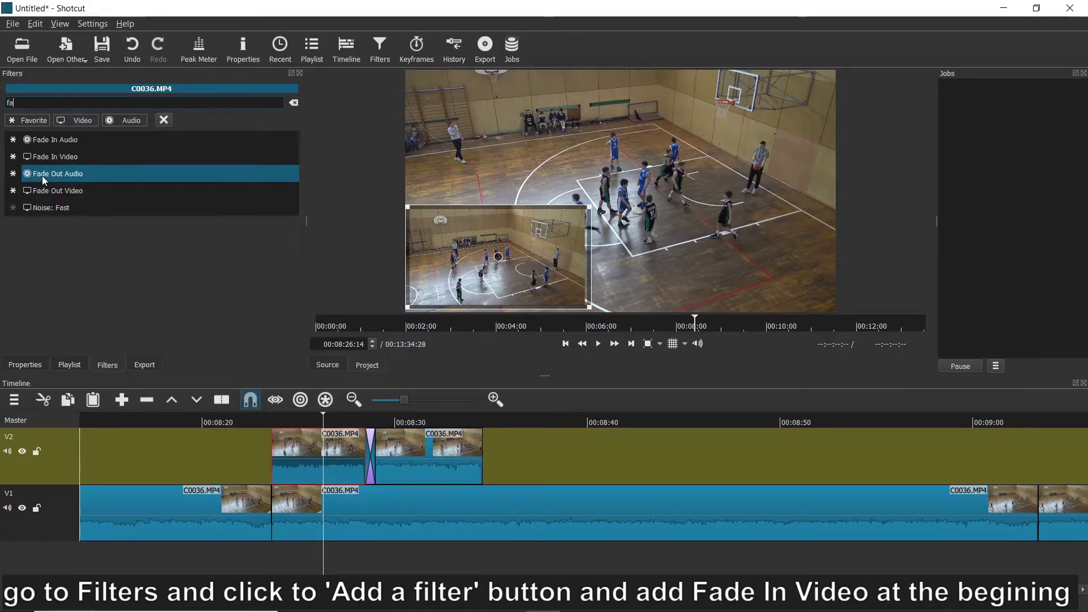
{"action": "type", "text": "de"}
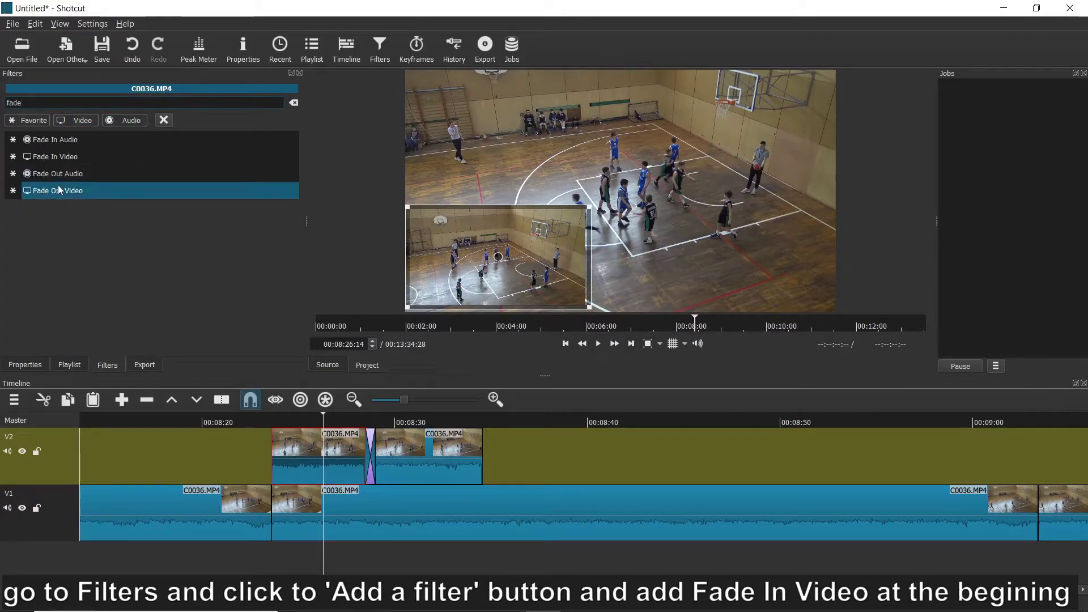
{"action": "left_click", "coordinate": [67, 157]}
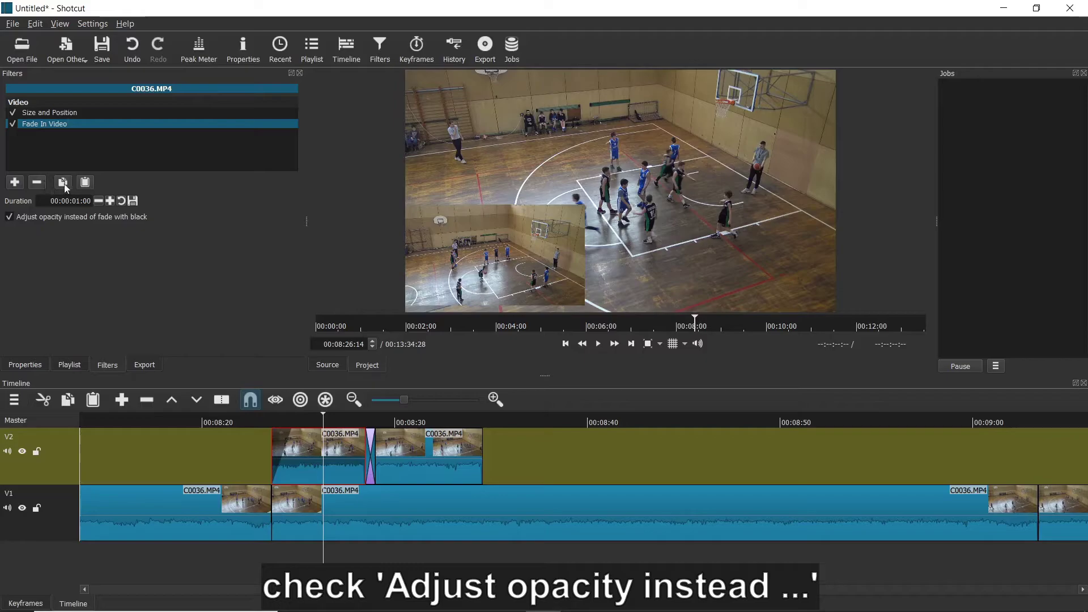
Add a Gain / Volume filter to the first V2 clip and set its level to -70 dB.
{"action": "left_click", "coordinate": [14, 182]}
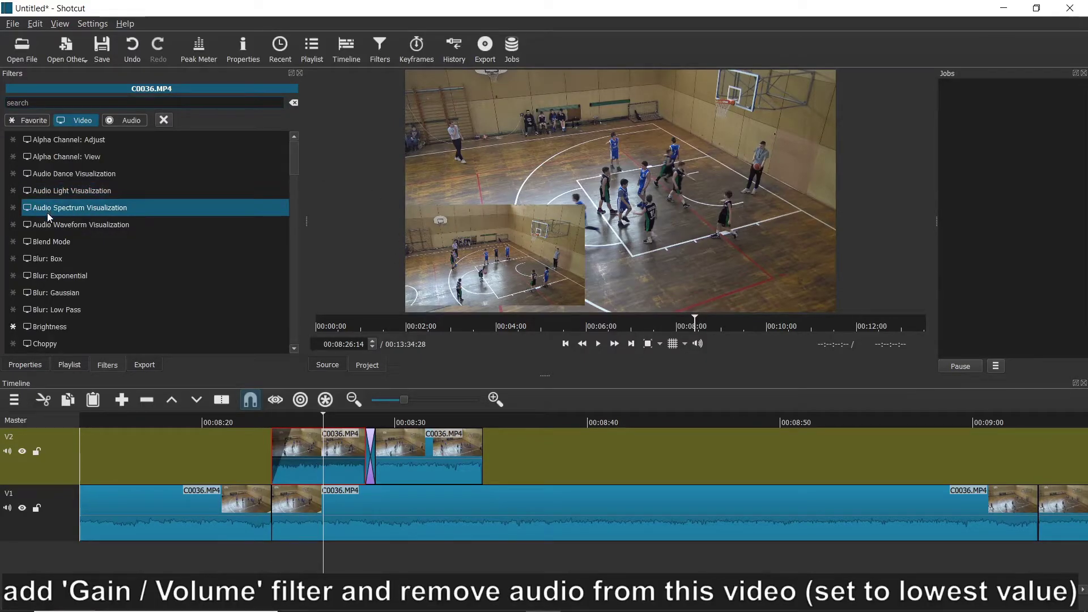
{"action": "type", "text": "gai"}
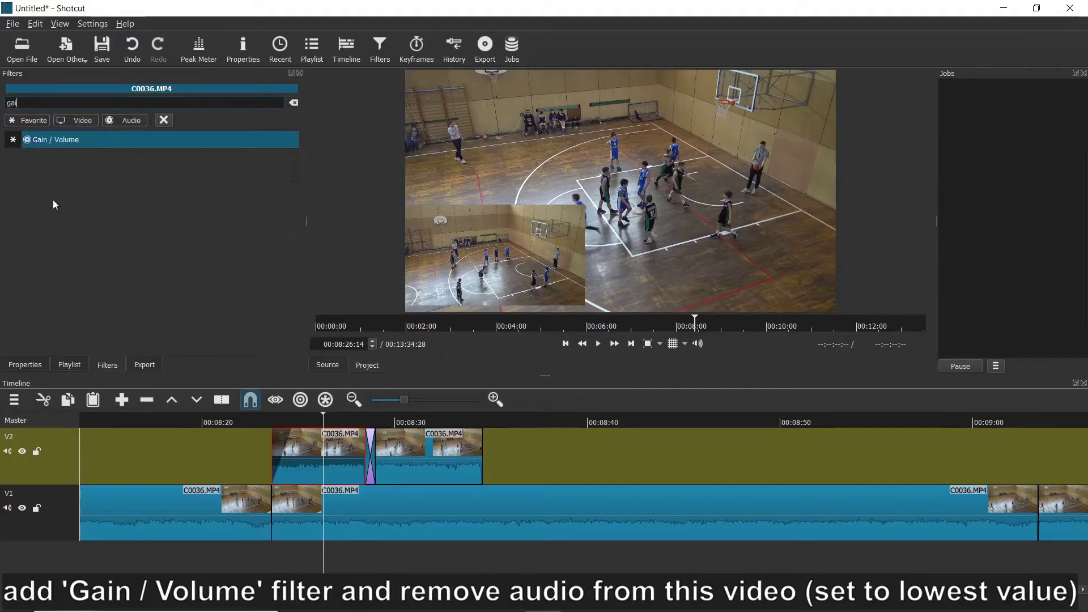
{"action": "left_click", "coordinate": [62, 148]}
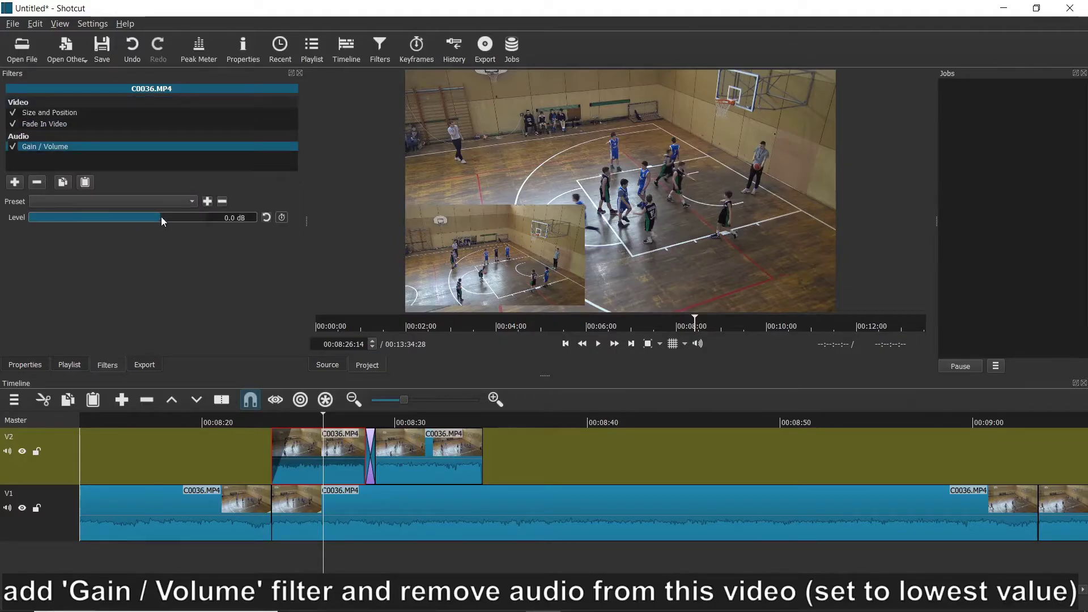
{"action": "left_click_drag", "start_coordinate": [97, 218], "coordinate": [1, 237]}
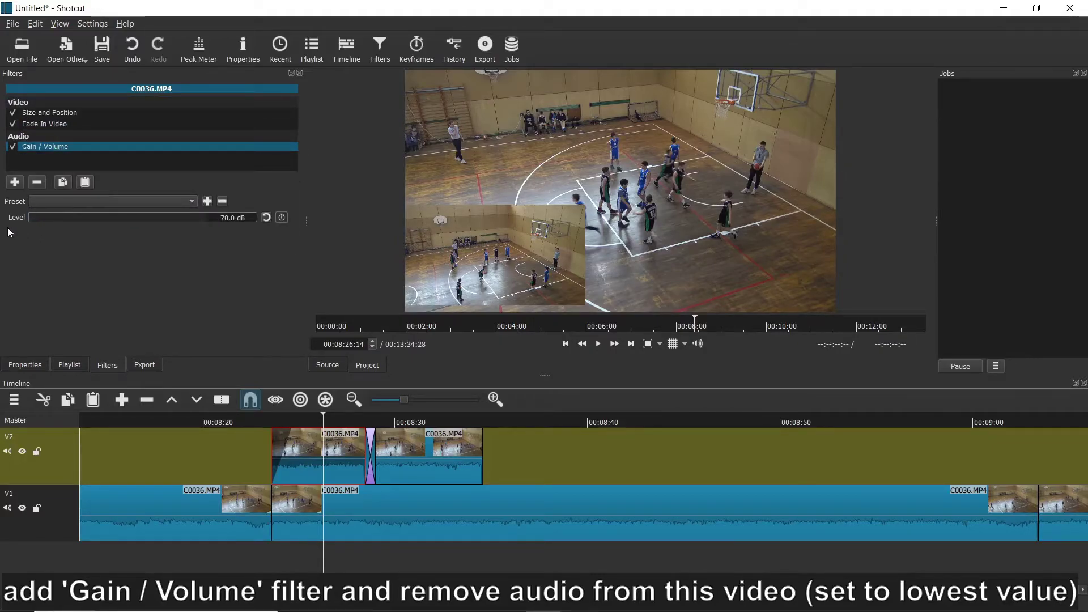
Add a Fade Out Video filter to the second V2 clip.
{"action": "left_click", "coordinate": [439, 456]}
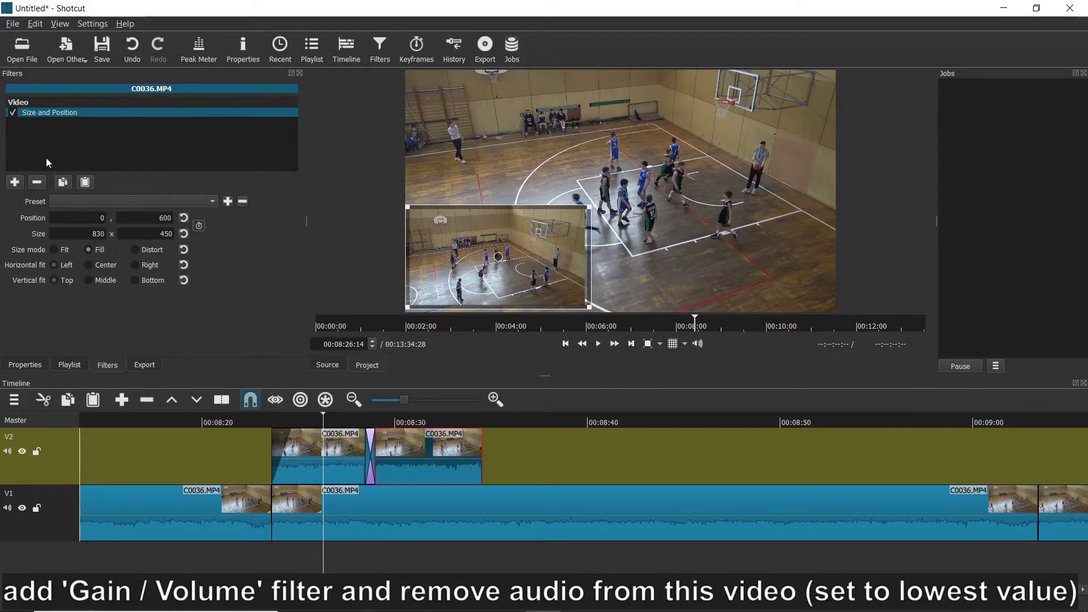
{"action": "left_click", "coordinate": [16, 182]}
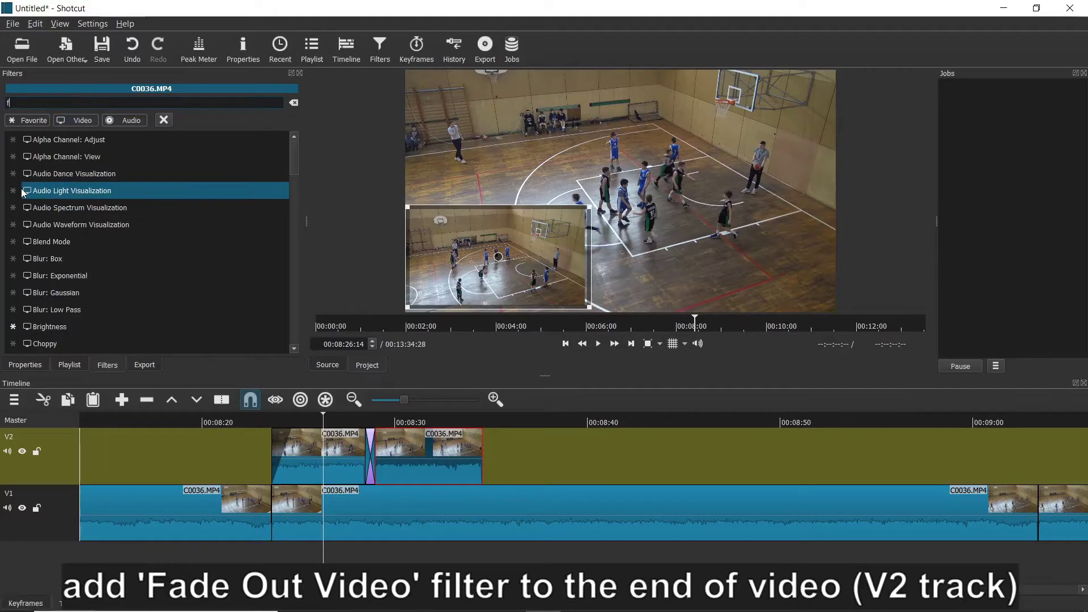
{"action": "type", "text": "fade"}
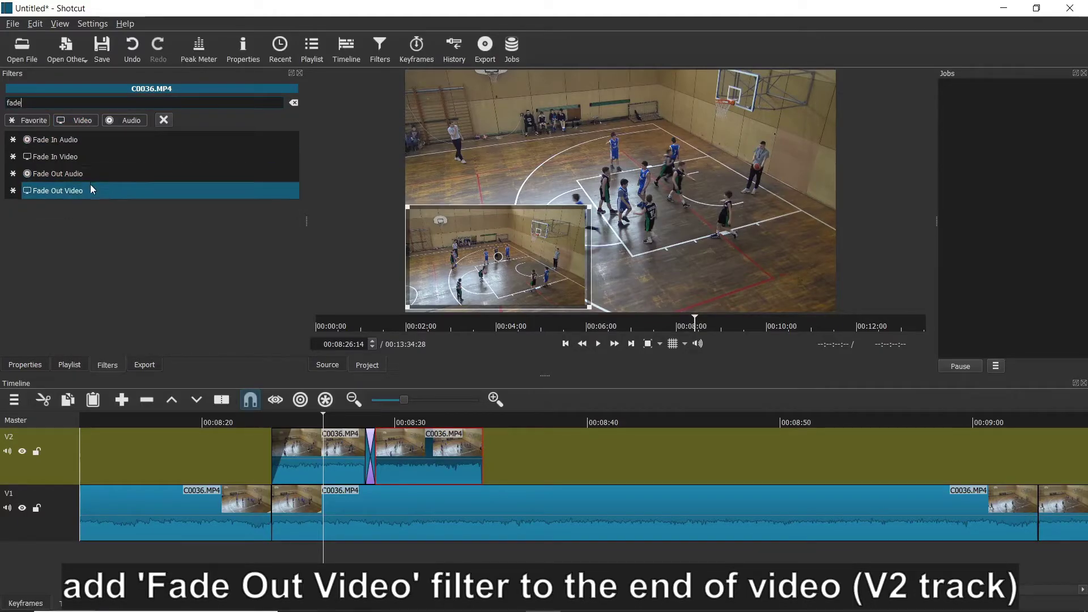
{"action": "left_click", "coordinate": [89, 191]}
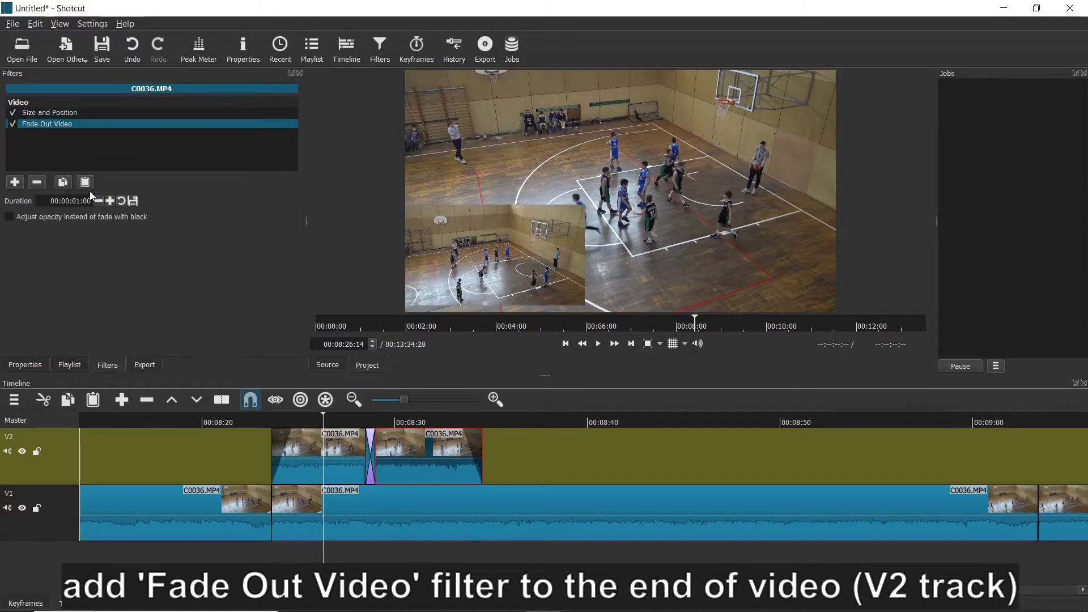
Add a Gain / Volume filter to the second V2 clip and lower its level to mute the clip.
{"action": "left_click", "coordinate": [20, 182]}
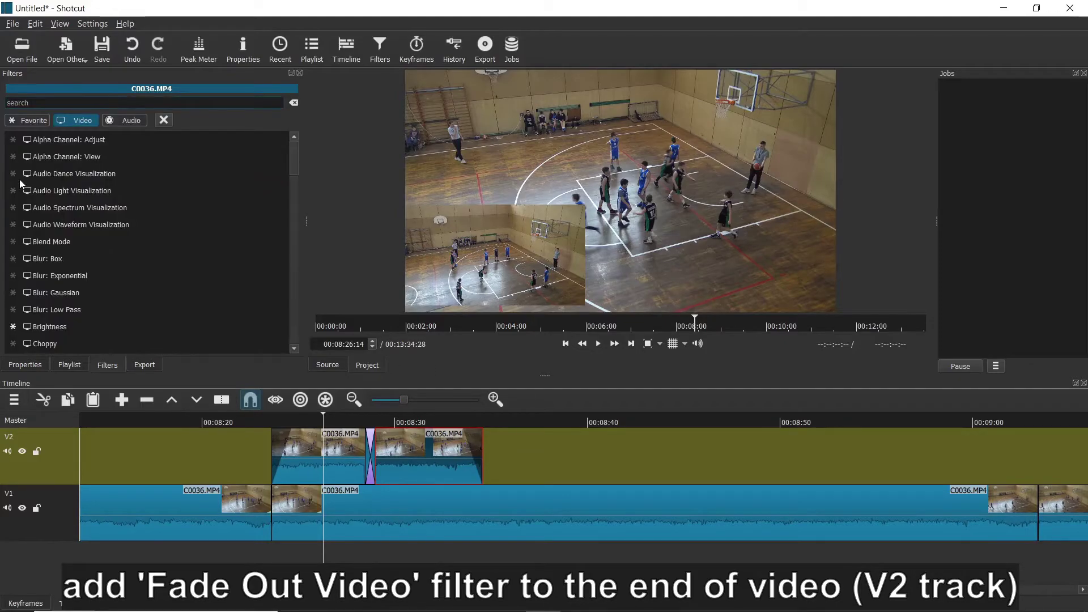
{"action": "type", "text": "gain"}
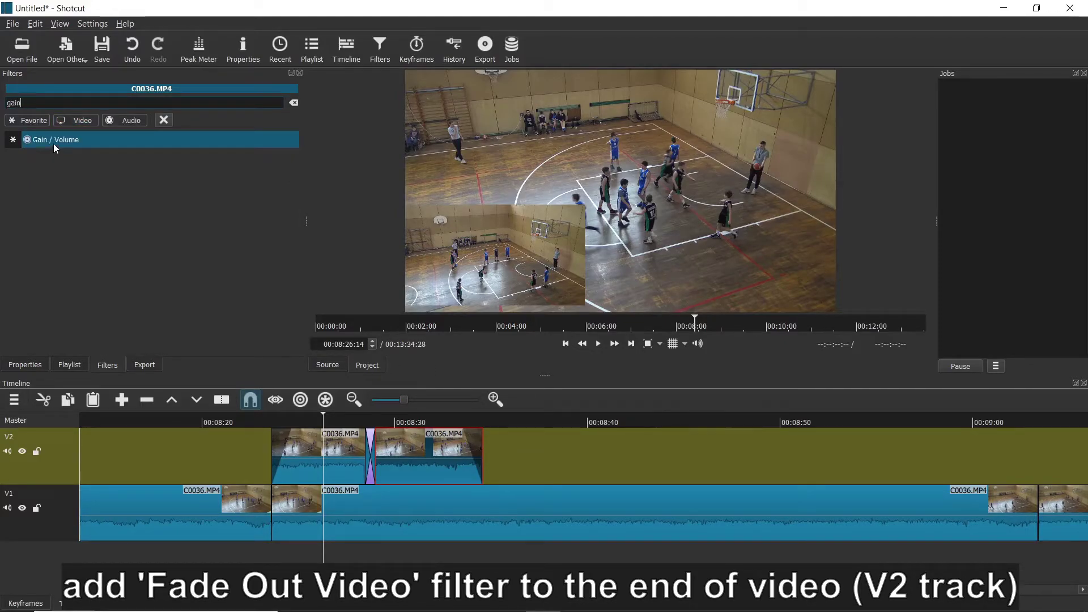
{"action": "left_click", "coordinate": [53, 144]}
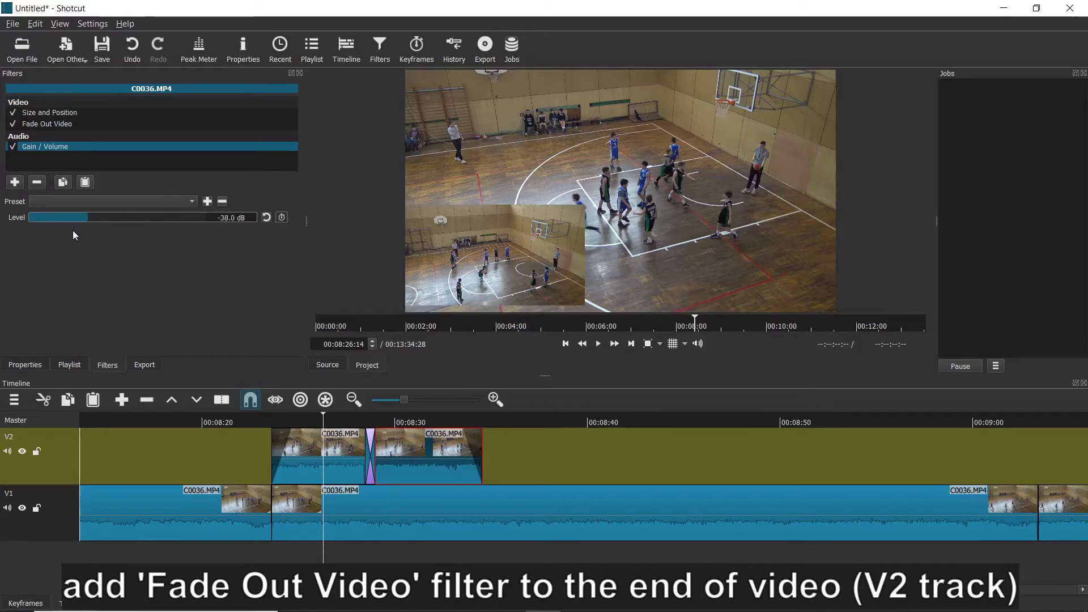
Add a Gain / Volume filter to the transition between the V2 clips and set its level to -70 dB.
{"action": "left_click", "coordinate": [370, 453]}
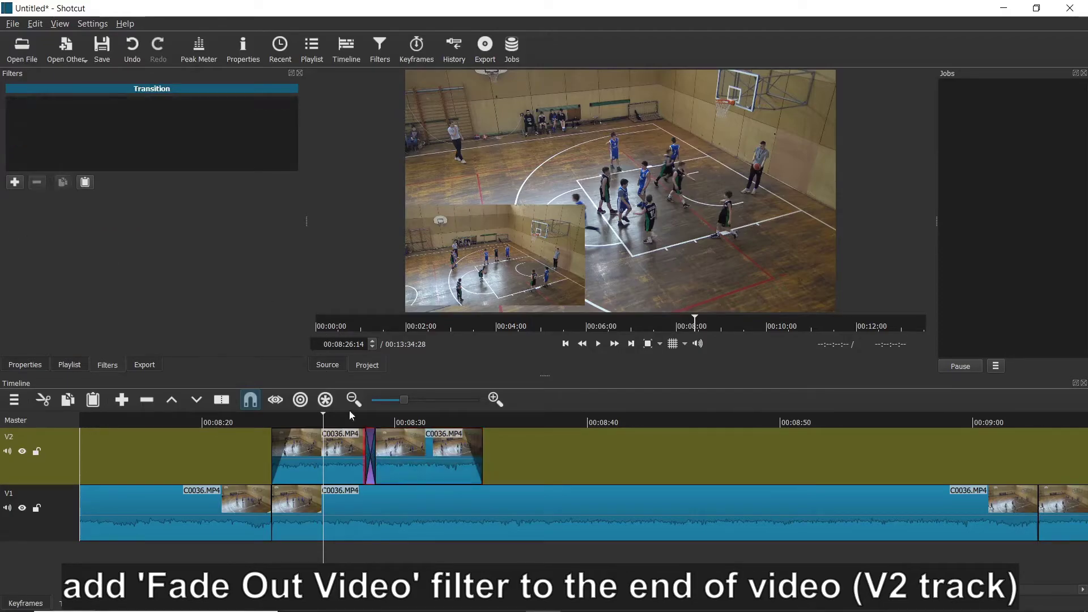
{"action": "left_click", "coordinate": [20, 184]}
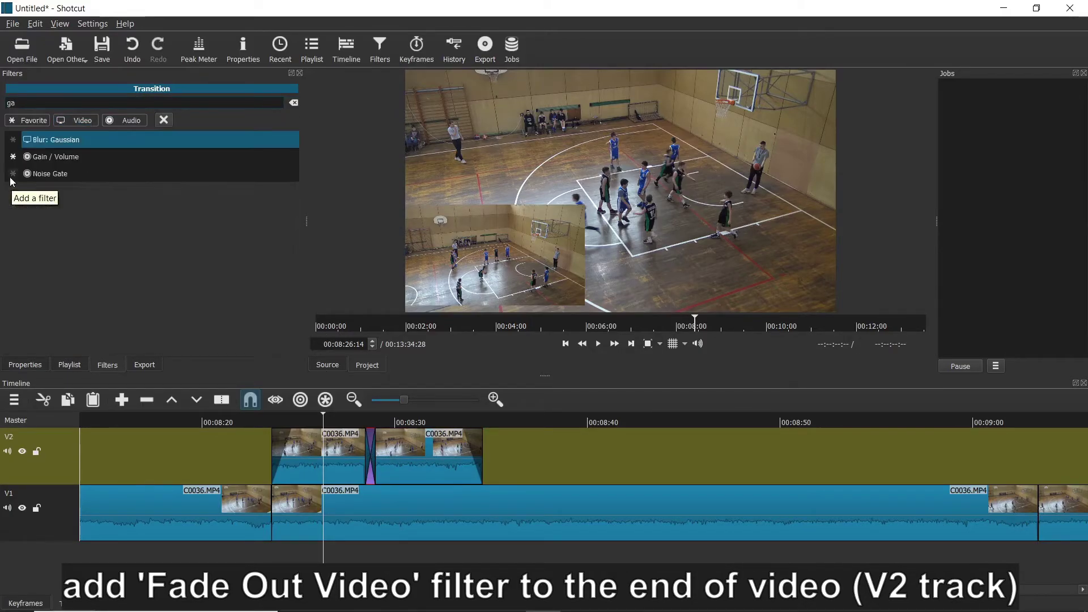
{"action": "left_click", "coordinate": [58, 141]}
{"action": "left_click", "coordinate": [158, 220]}
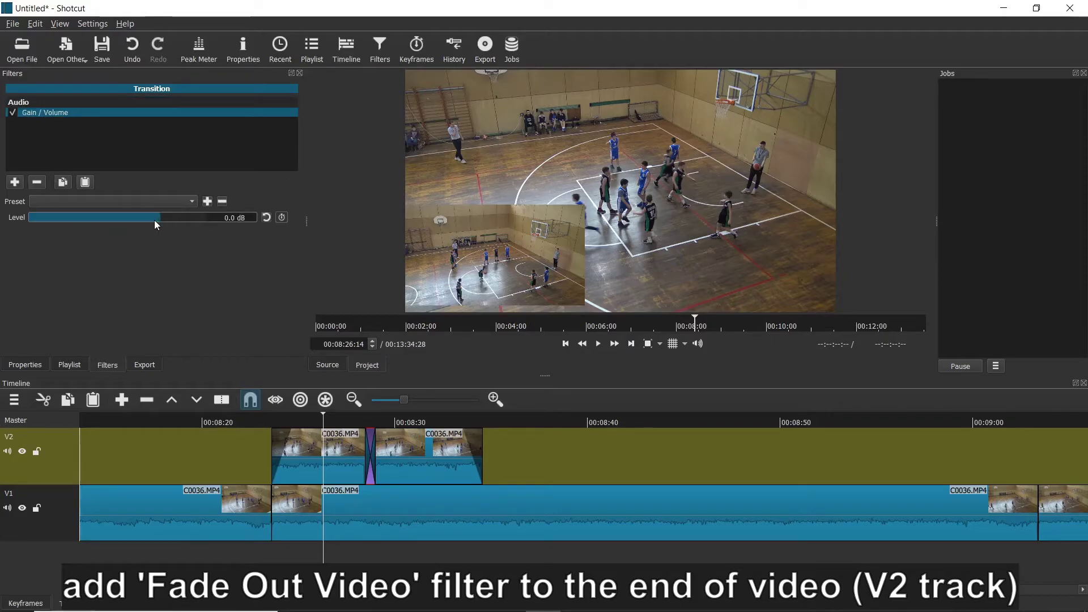
{"action": "left_click_drag", "start_coordinate": [155, 219], "coordinate": [0, 244]}
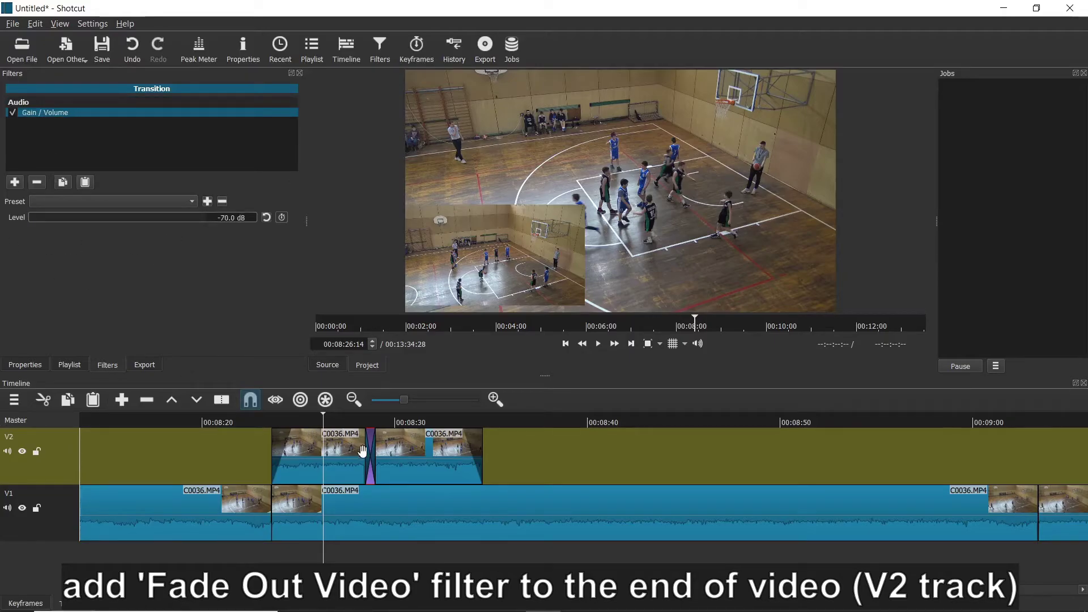
Preview the picture-in-picture section and make the second V2 clip's Fade Out Video filter adjust opacity instead of fading with black.
{"action": "left_click", "coordinate": [263, 421]}
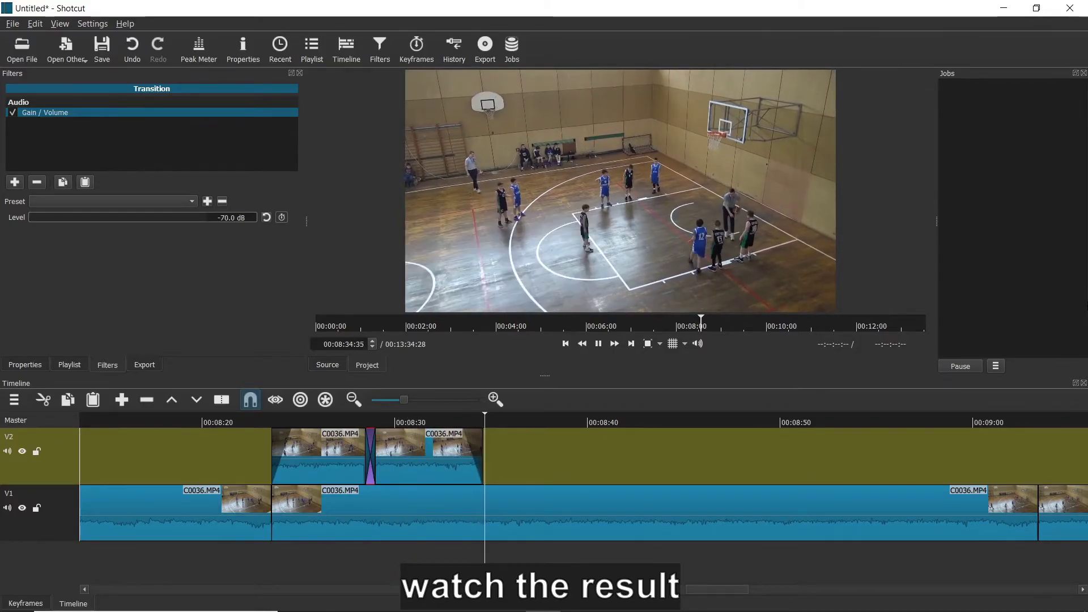
{"action": "left_click", "coordinate": [598, 344]}
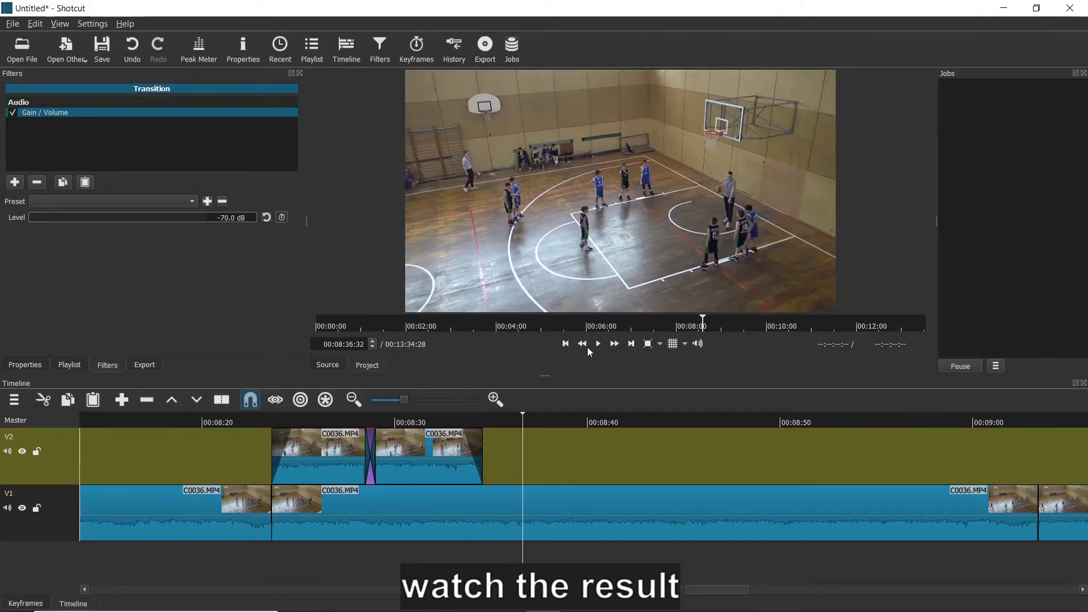
{"action": "left_click", "coordinate": [411, 457]}
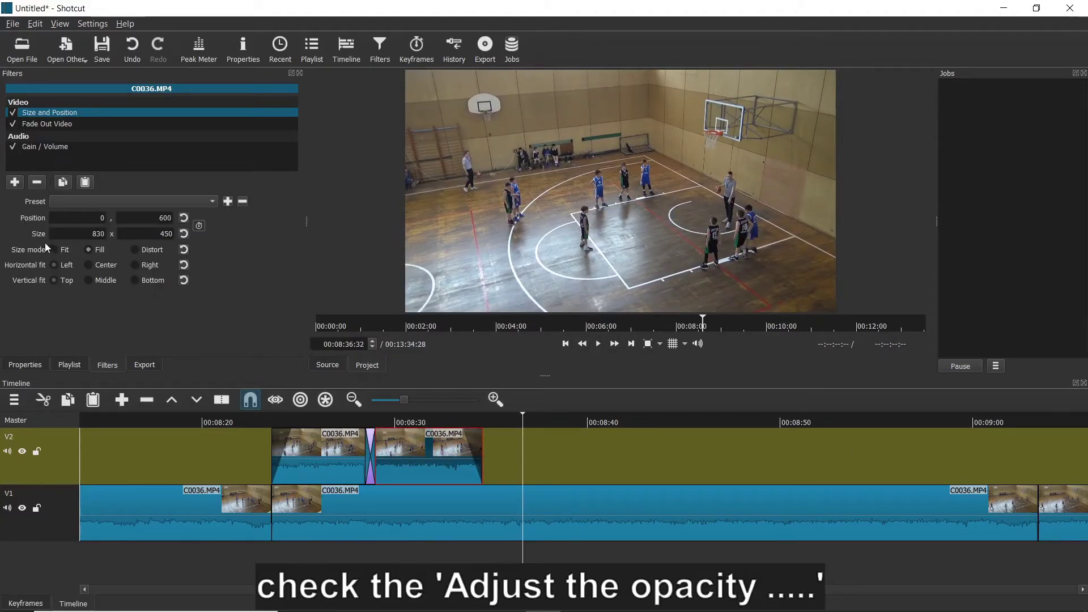
{"action": "left_click", "coordinate": [46, 124]}
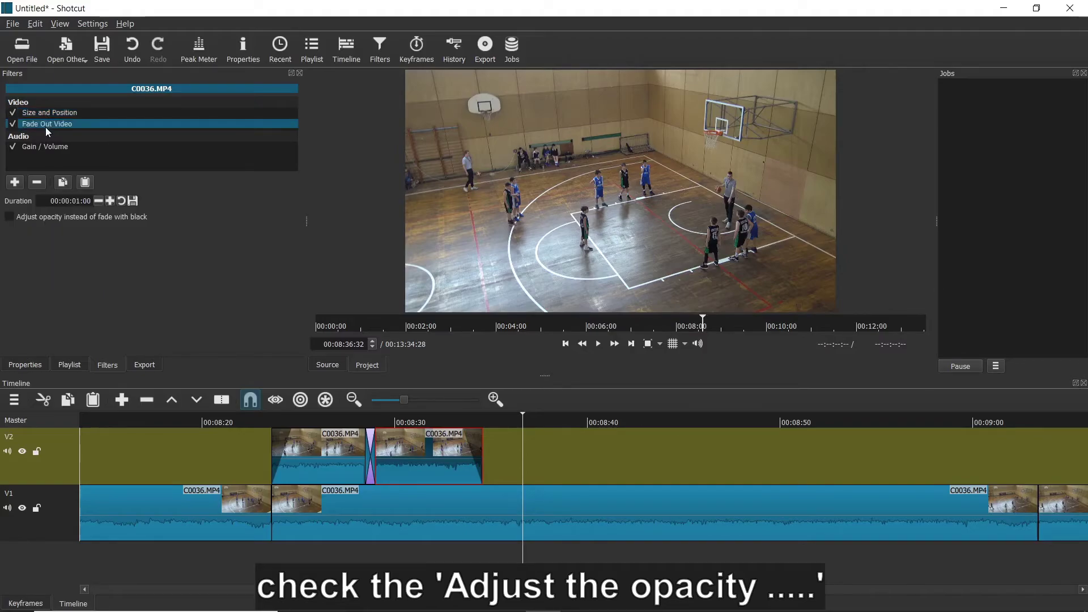
{"action": "left_click", "coordinate": [24, 220]}
Play back the second V2 clip through its end to check the fade-out.
{"action": "left_click", "coordinate": [422, 420]}
{"action": "left_click", "coordinate": [598, 343]}
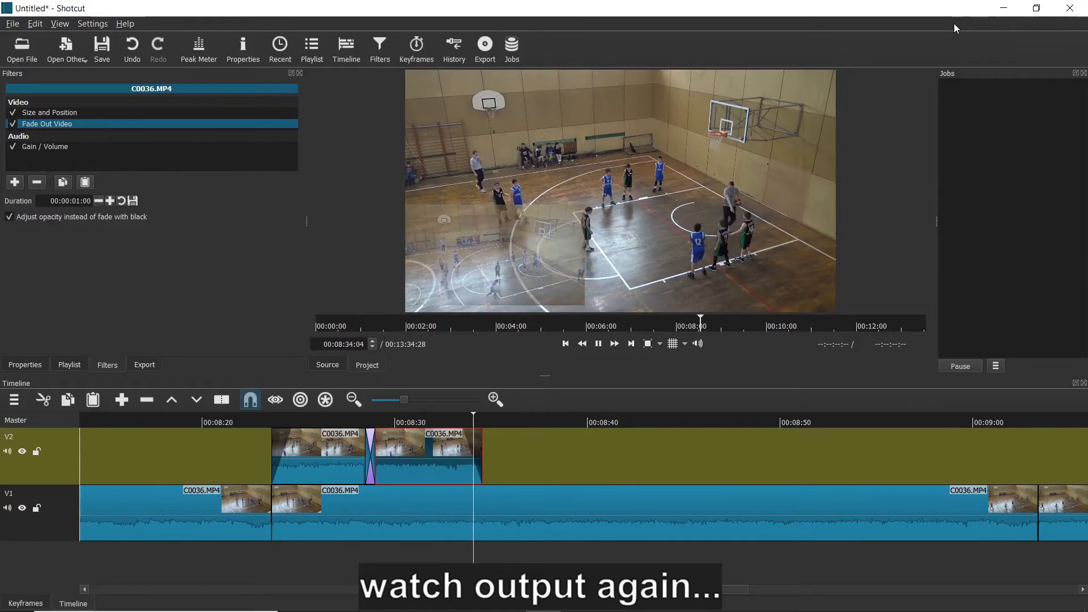
{"action": "left_click", "coordinate": [595, 348]}
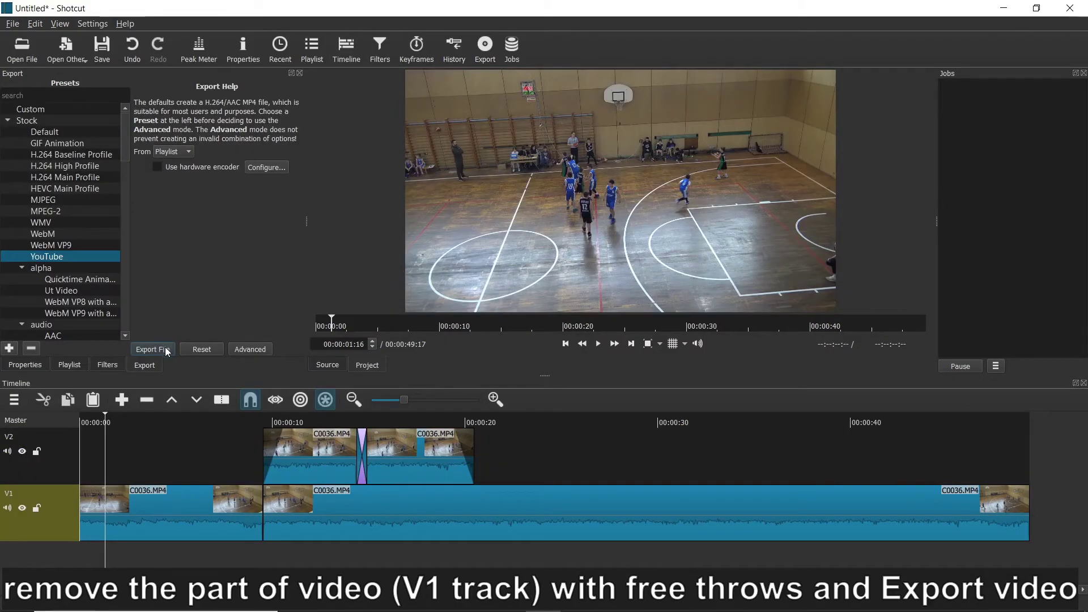
Start exporting the video with the YouTube preset and browse to the ShotcutTutorials folder as the destination.
{"action": "left_click", "coordinate": [161, 350]}
{"action": "left_click", "coordinate": [200, 51]}
{"action": "double_click", "coordinate": [170, 138]}
{"action": "double_click", "coordinate": [171, 138]}
{"action": "double_click", "coordinate": [176, 150]}
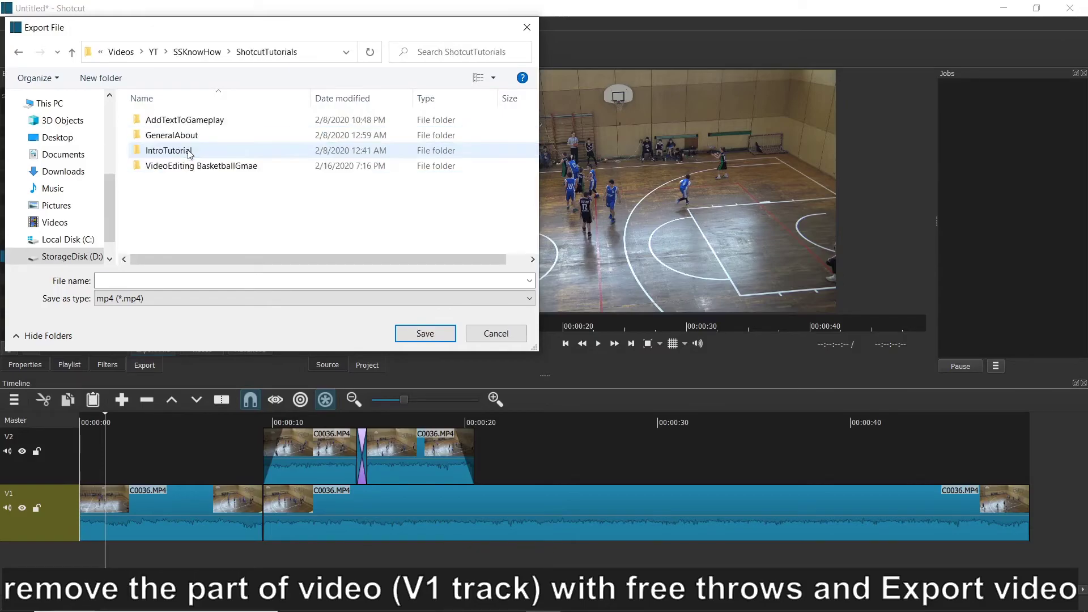
Create a folder named "Picture in Picture" inside ShotcutTutorials and open it.
{"action": "left_click", "coordinate": [101, 78]}
{"action": "type", "text": "Picture in  Picture"}
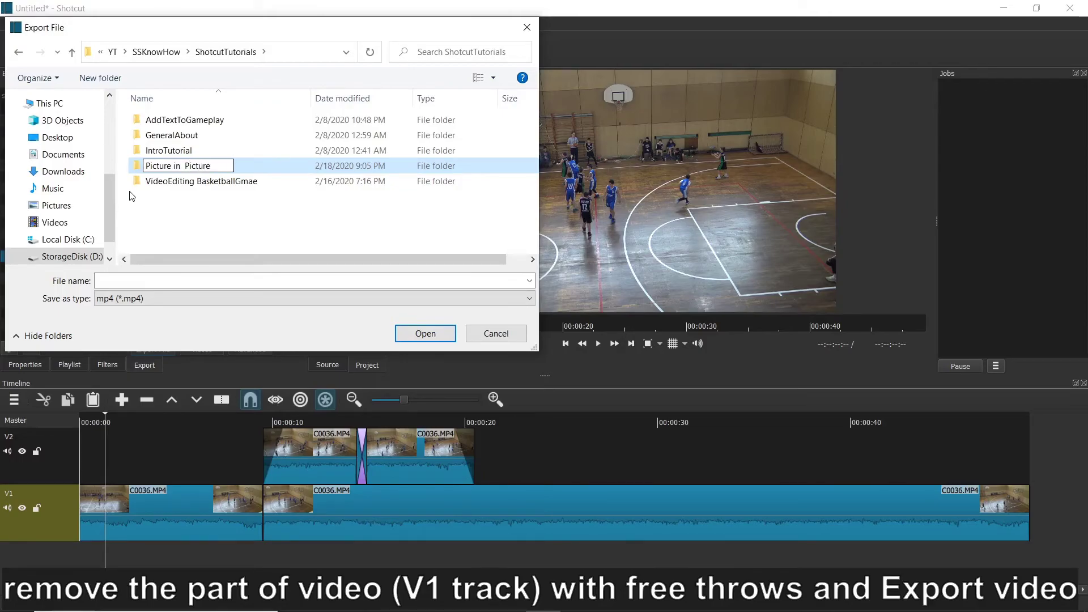
{"action": "key", "text": "Return"}
{"action": "key", "text": "Return"}
Export the video to this folder as an mp4 file named Game_highlights.
{"action": "left_click", "coordinate": [267, 282]}
{"action": "type", "text": "S"}
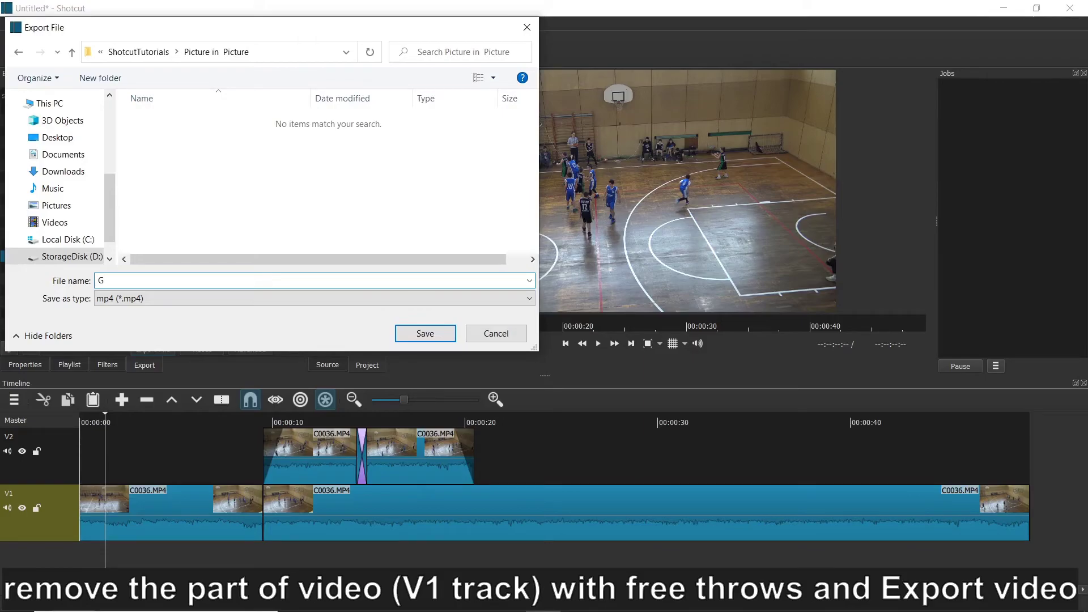
{"action": "type", "text": "ame_highlights"}
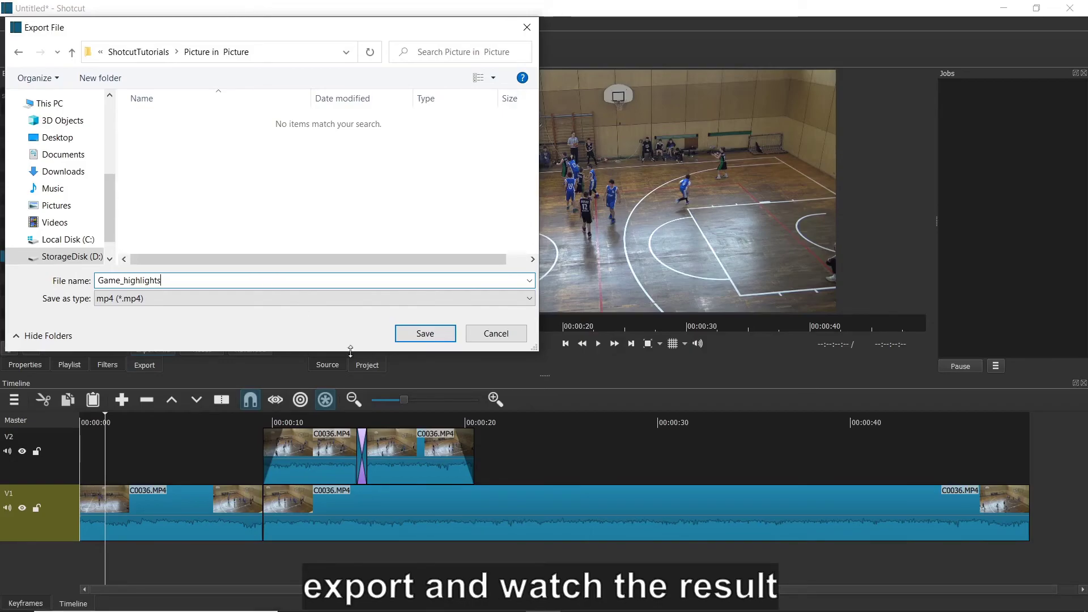
{"action": "left_click", "coordinate": [425, 334]}
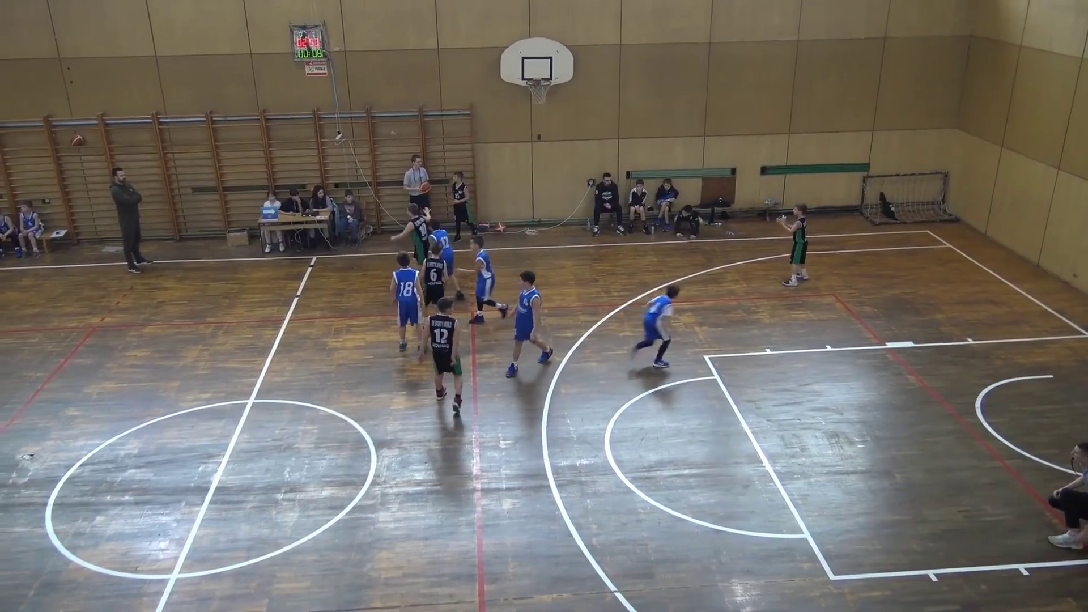